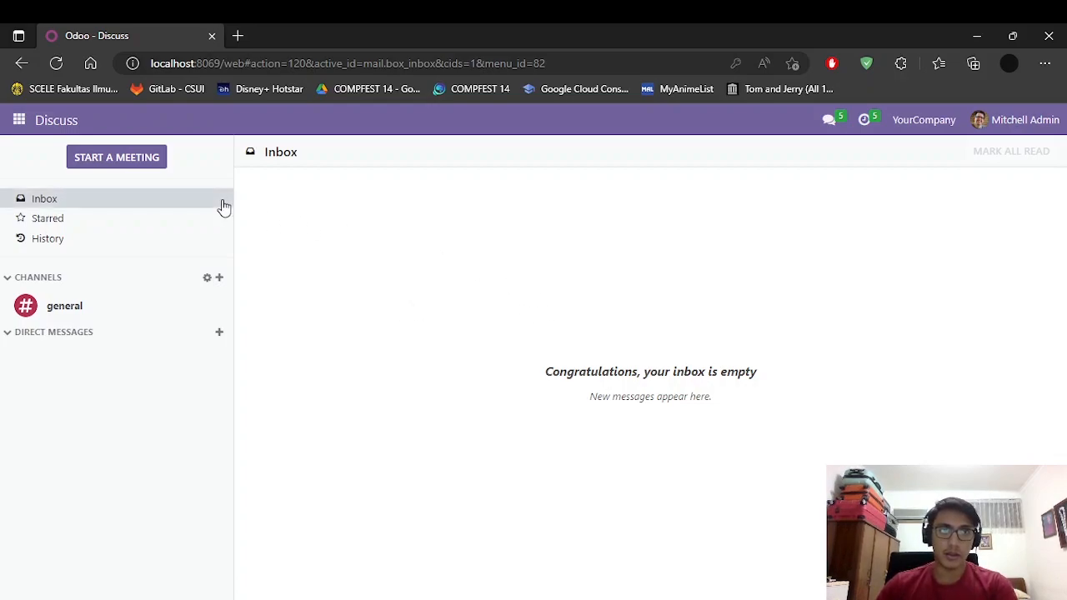
Step: Open the app-grid menu from the Discuss inbox to list the installed apps
{"action": "left_click", "coordinate": [18, 120]}
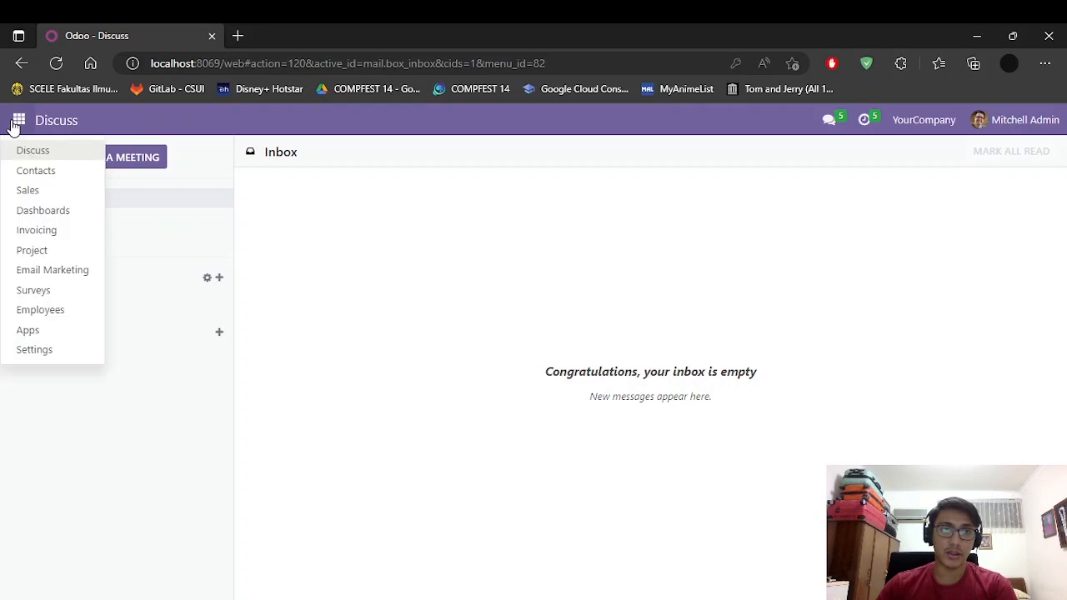
Step: Go to Settings and open Manage Users to list the internal users
{"action": "left_click", "coordinate": [56, 353]}
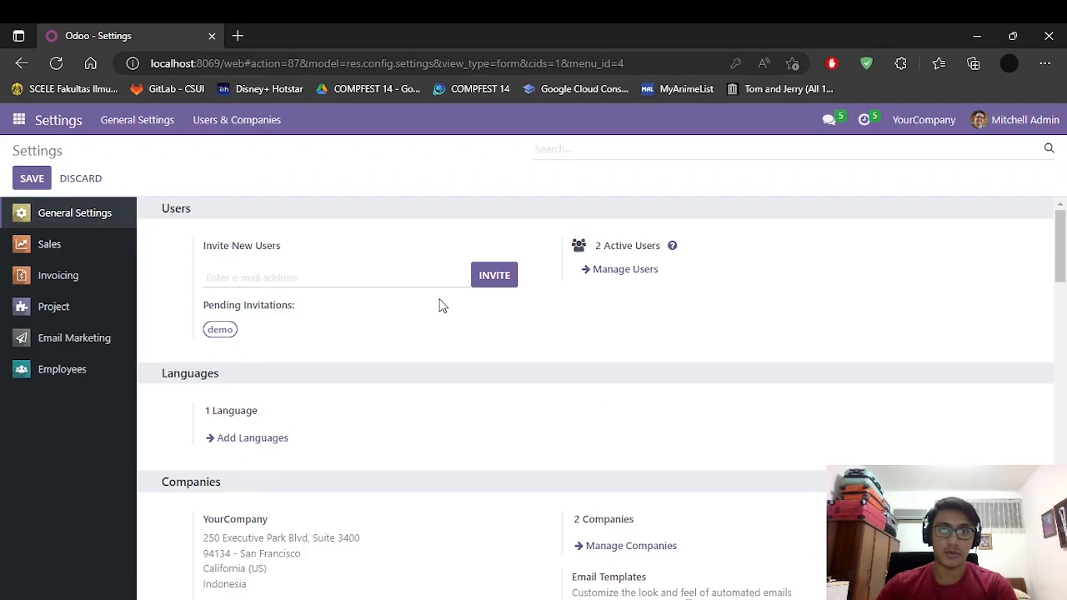
{"action": "left_click", "coordinate": [626, 271]}
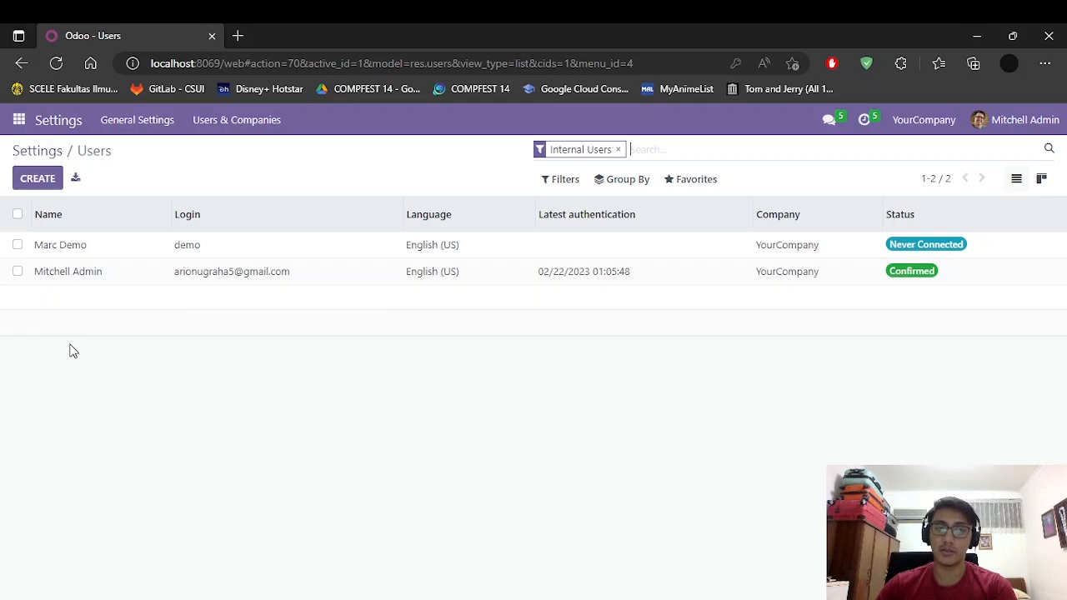
Step: Create a new user, enter the person's full name and Gmail address, and scroll to Access Rights
{"action": "left_click", "coordinate": [38, 179]}
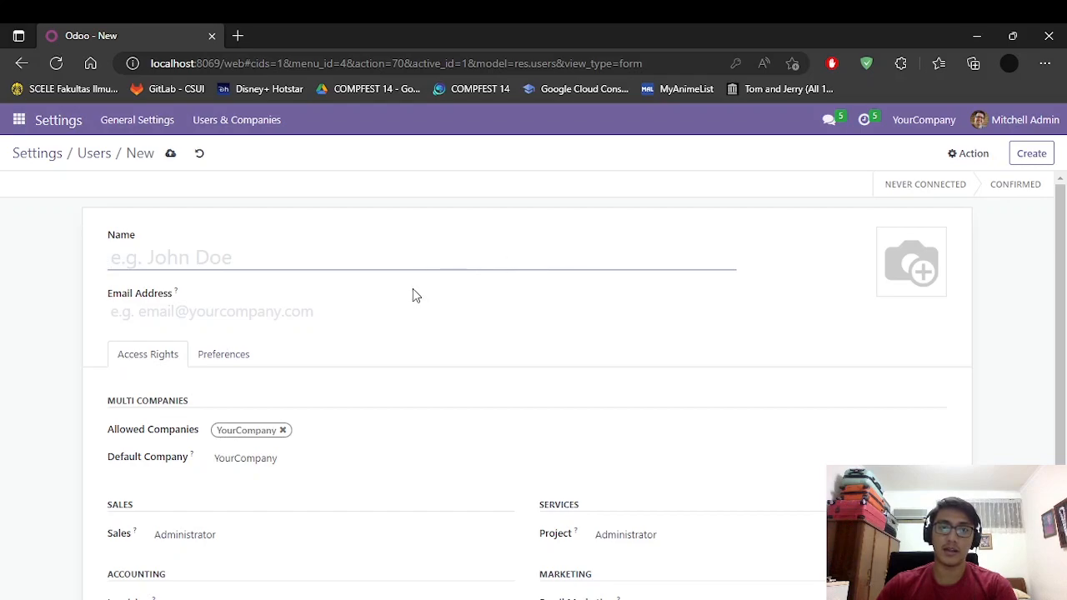
{"action": "type", "text": "John w"}
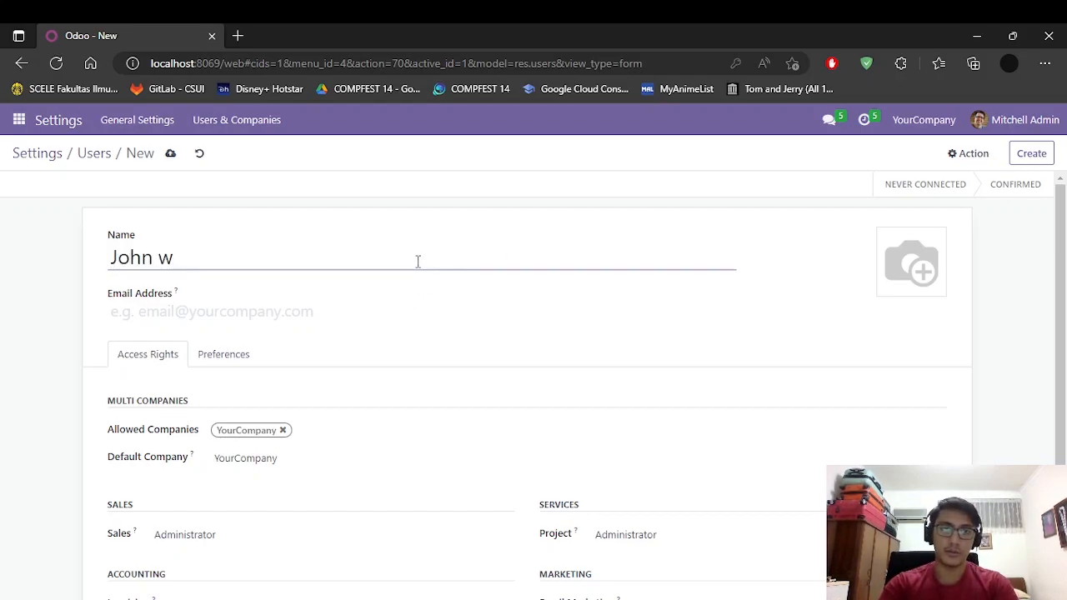
{"action": "key", "text": "BackSpace"}
{"action": "type", "text": "Wick"}
{"action": "left_click", "coordinate": [287, 332]}
{"action": "left_click", "coordinate": [303, 311]}
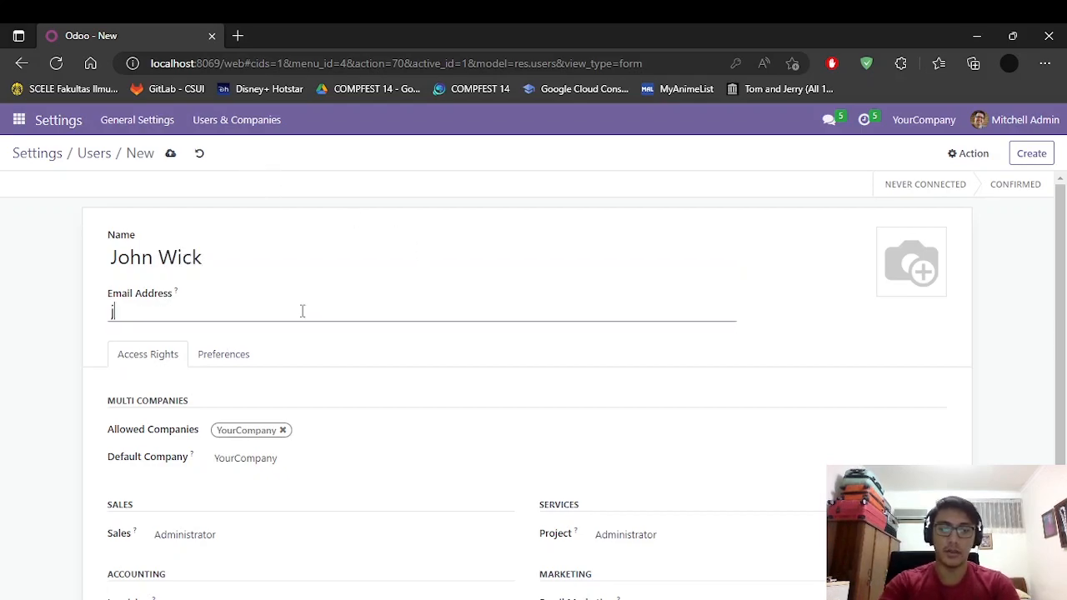
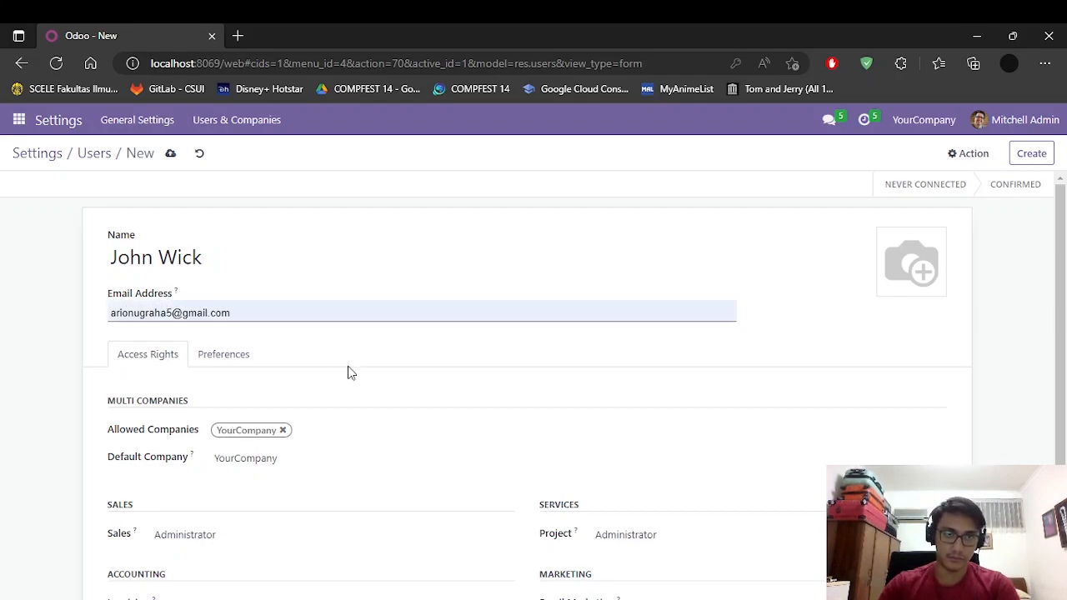
{"action": "left_click", "coordinate": [346, 261]}
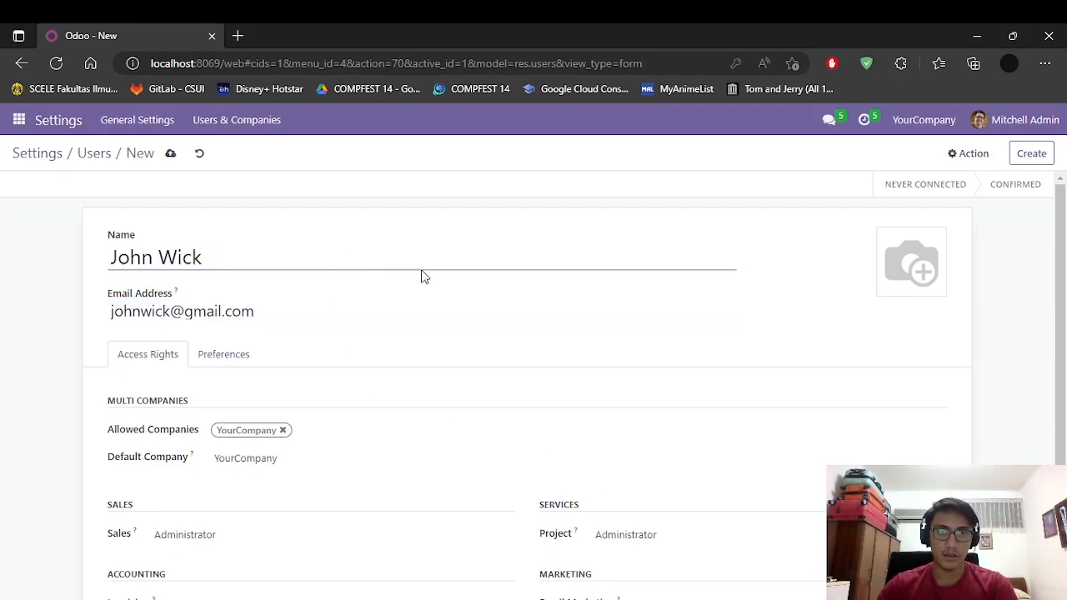
{"action": "scroll", "coordinate": [422, 277], "scroll_direction": "down", "scroll_amount": 1}
{"action": "scroll", "coordinate": [424, 280], "scroll_direction": "down", "scroll_amount": 1}
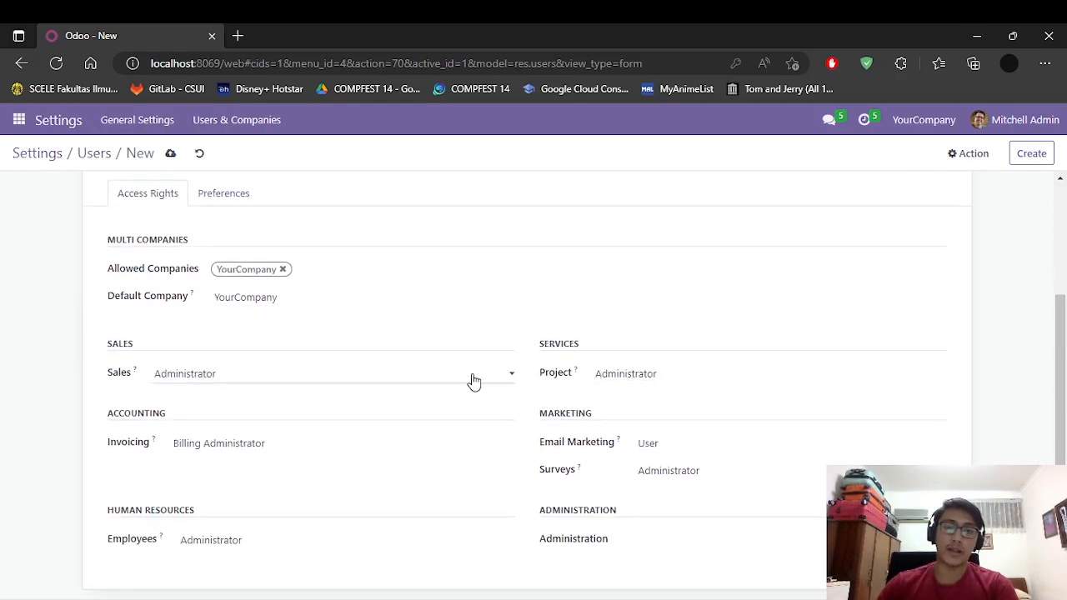
Step: Try replacing the default company with 'Continental', then cancel creating that company
{"action": "scroll", "coordinate": [467, 379], "scroll_direction": "up", "scroll_amount": 2}
{"action": "scroll", "coordinate": [426, 389], "scroll_direction": "down", "scroll_amount": 2}
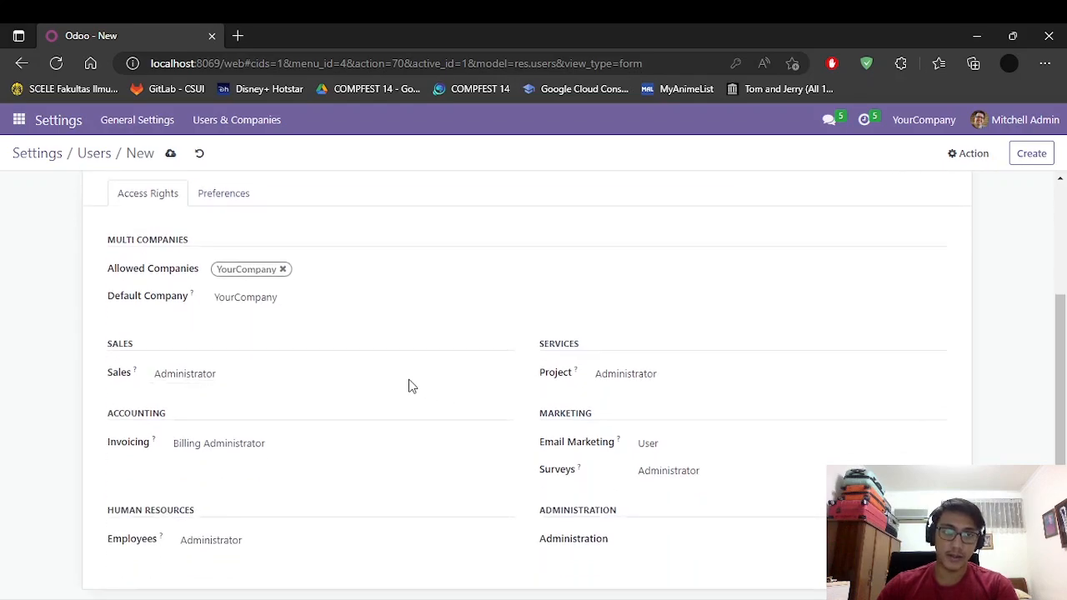
{"action": "left_click", "coordinate": [282, 307]}
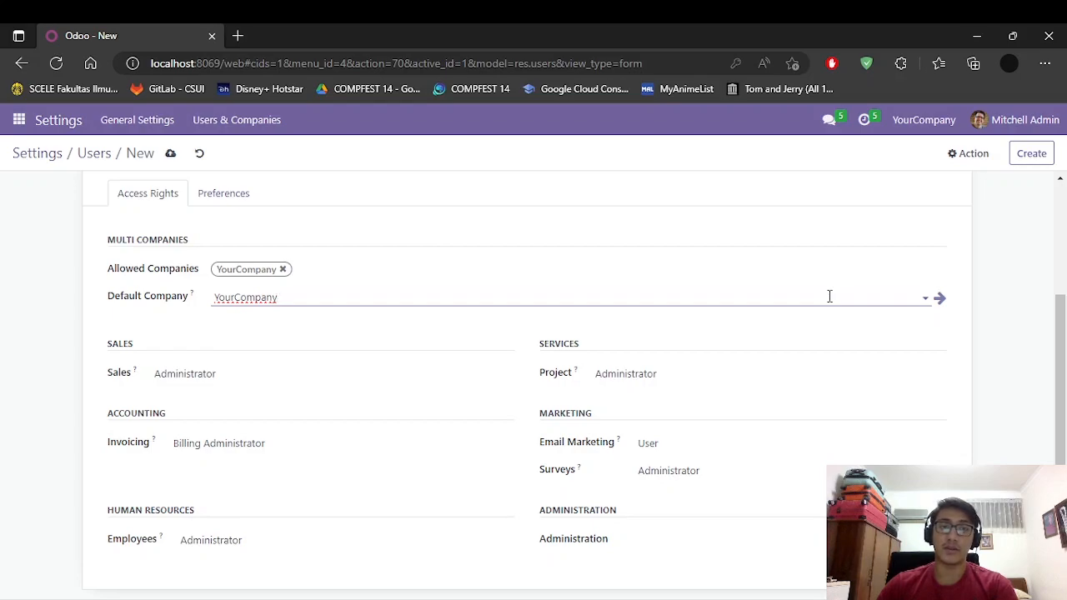
{"action": "key", "text": "ctrl+a"}
{"action": "key", "text": "BackSpace"}
{"action": "type", "text": "Continental"}
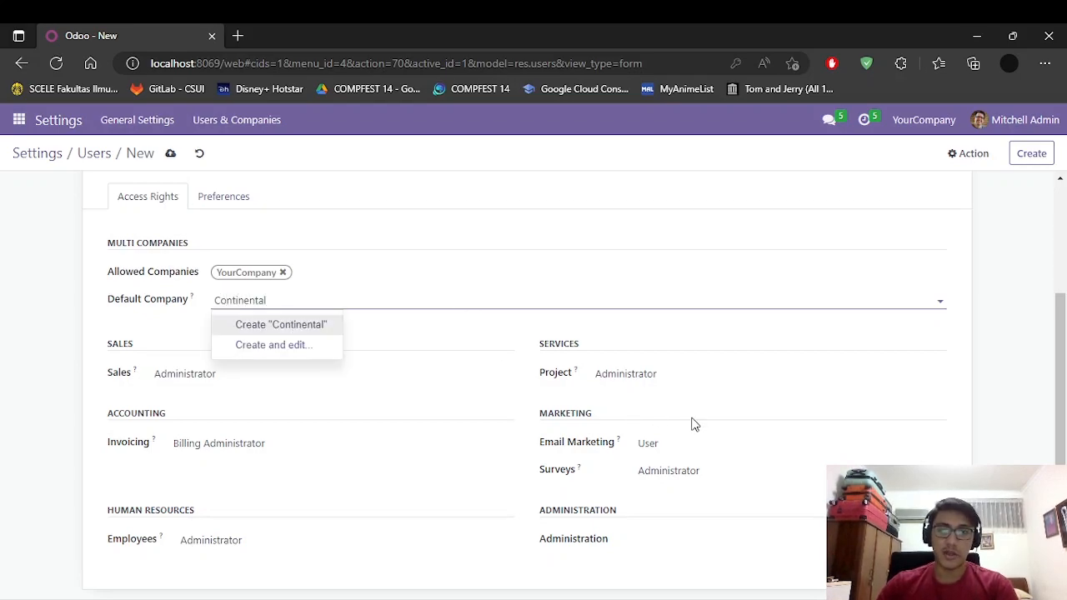
{"action": "left_click", "coordinate": [777, 401]}
{"action": "left_click", "coordinate": [768, 145]}
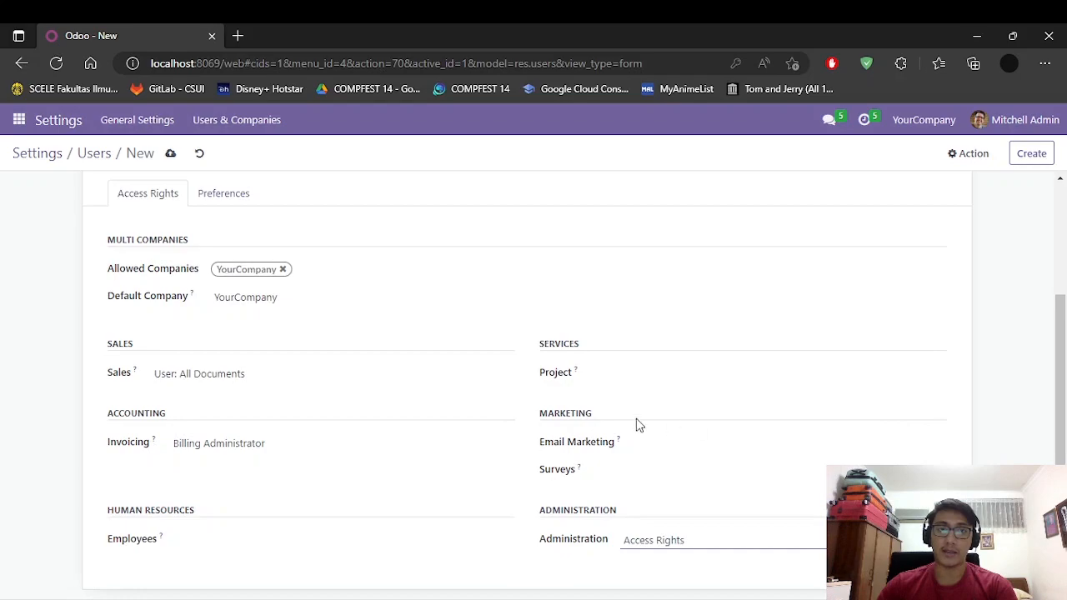
{"action": "scroll", "coordinate": [328, 376], "scroll_direction": "up", "scroll_amount": 3}
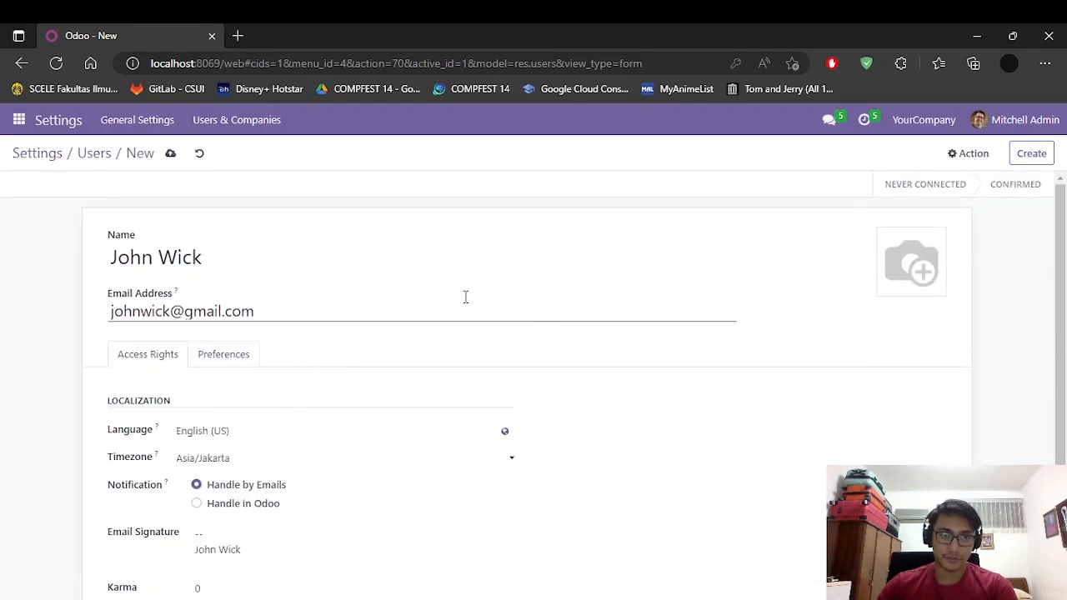
Step: Review the access rights, save the new user, and return to the Users list
{"action": "scroll", "coordinate": [465, 299], "scroll_direction": "down", "scroll_amount": 1}
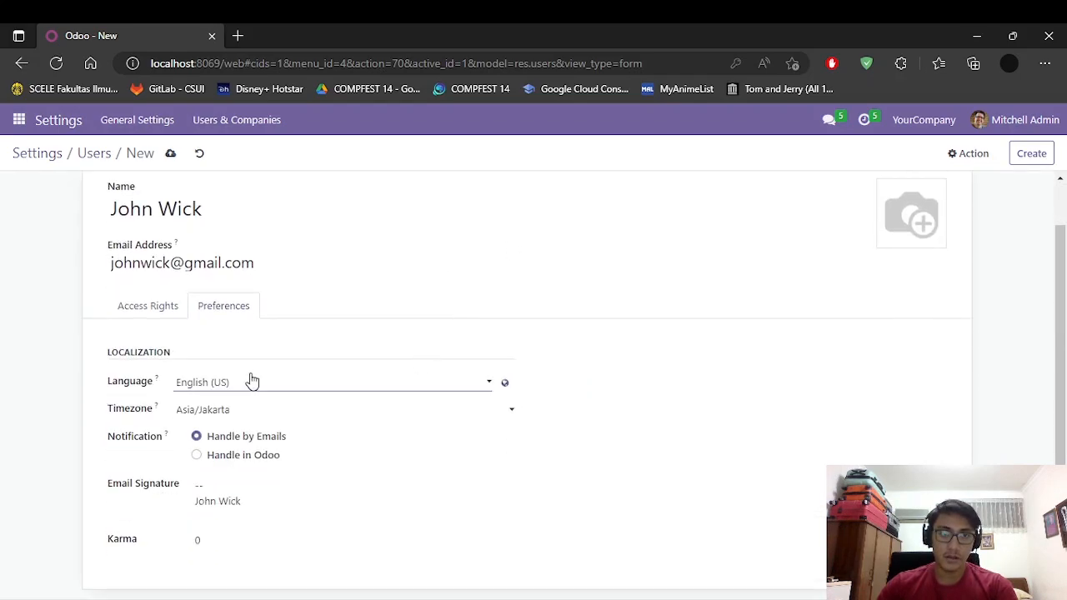
{"action": "left_click", "coordinate": [157, 322]}
{"action": "scroll", "coordinate": [542, 367], "scroll_direction": "down", "scroll_amount": 2}
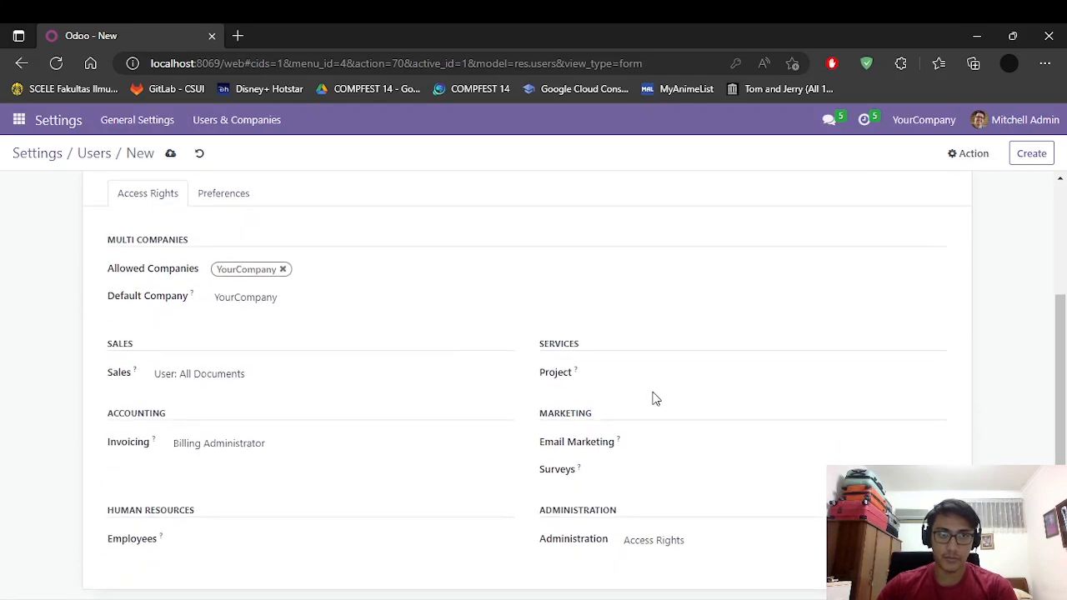
{"action": "scroll", "coordinate": [811, 434], "scroll_direction": "up", "scroll_amount": 3}
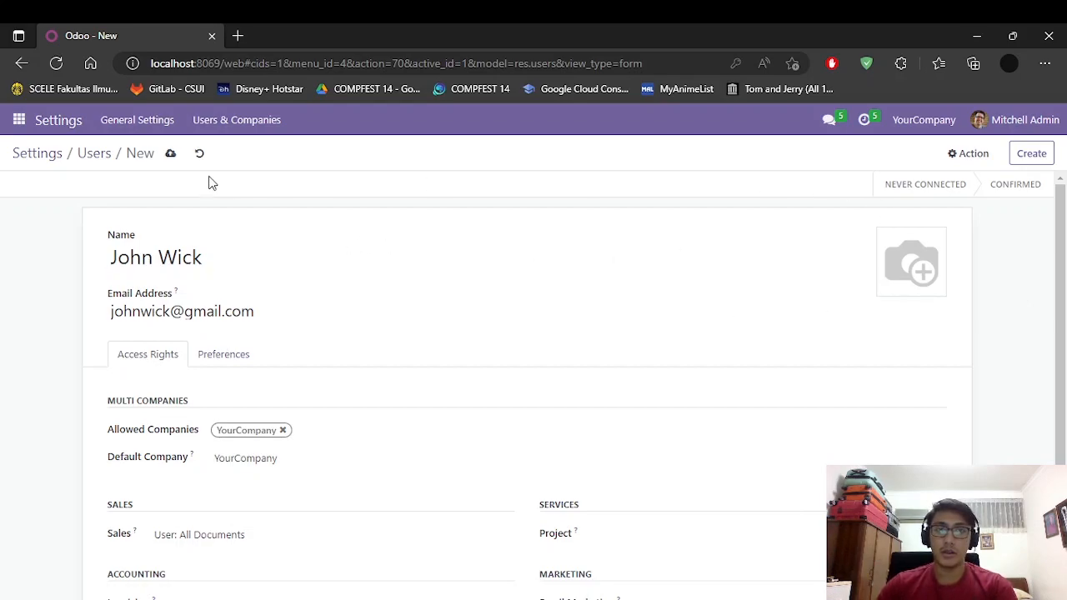
{"action": "scroll", "coordinate": [406, 305], "scroll_direction": "down", "scroll_amount": 2}
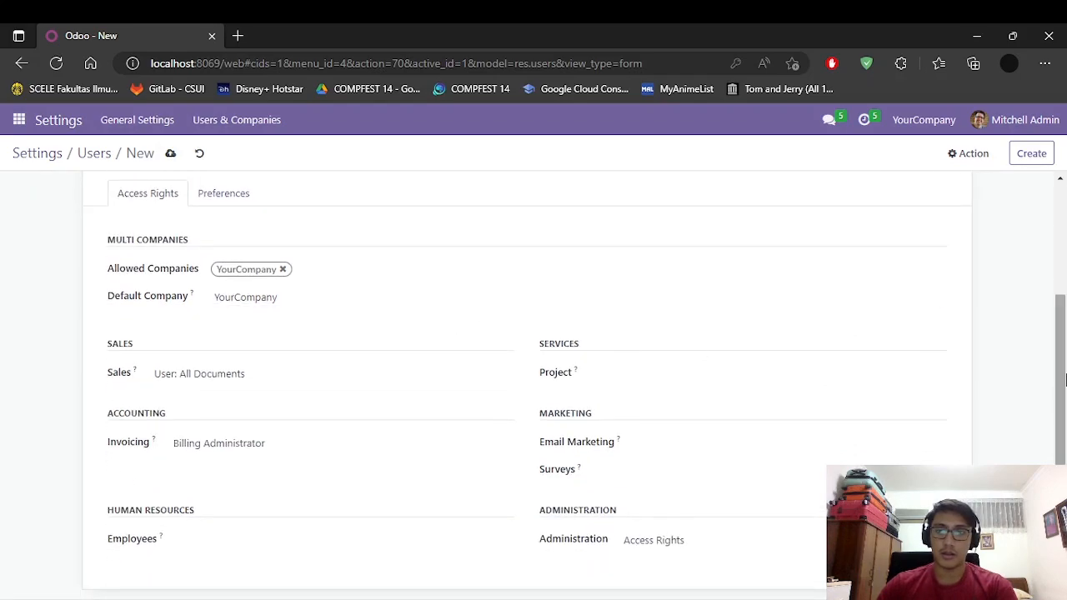
{"action": "scroll", "coordinate": [658, 265], "scroll_direction": "up", "scroll_amount": 2}
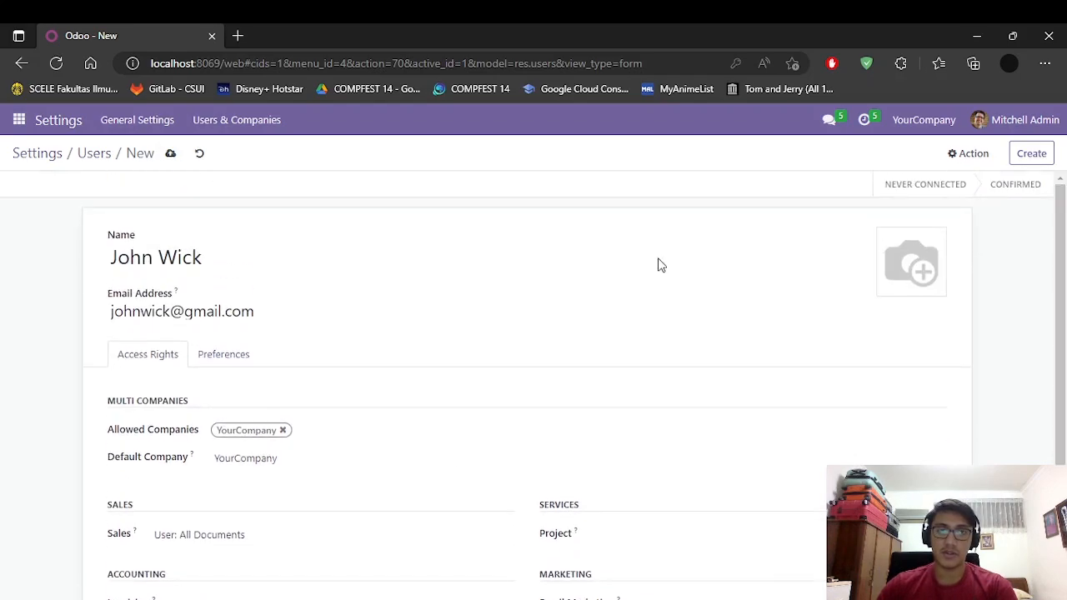
{"action": "left_click", "coordinate": [171, 156]}
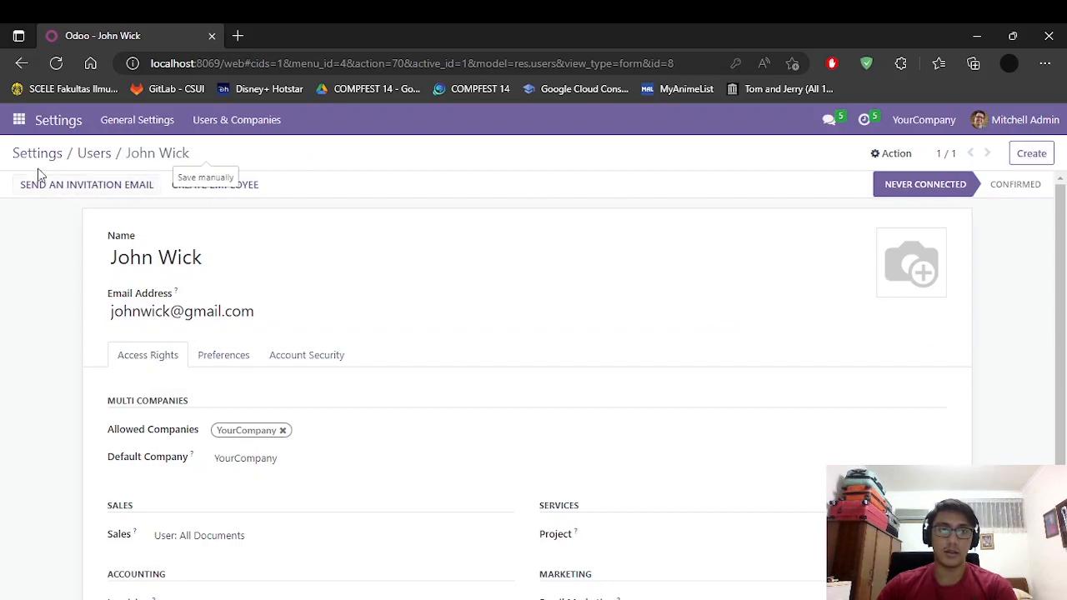
{"action": "left_click", "coordinate": [91, 155]}
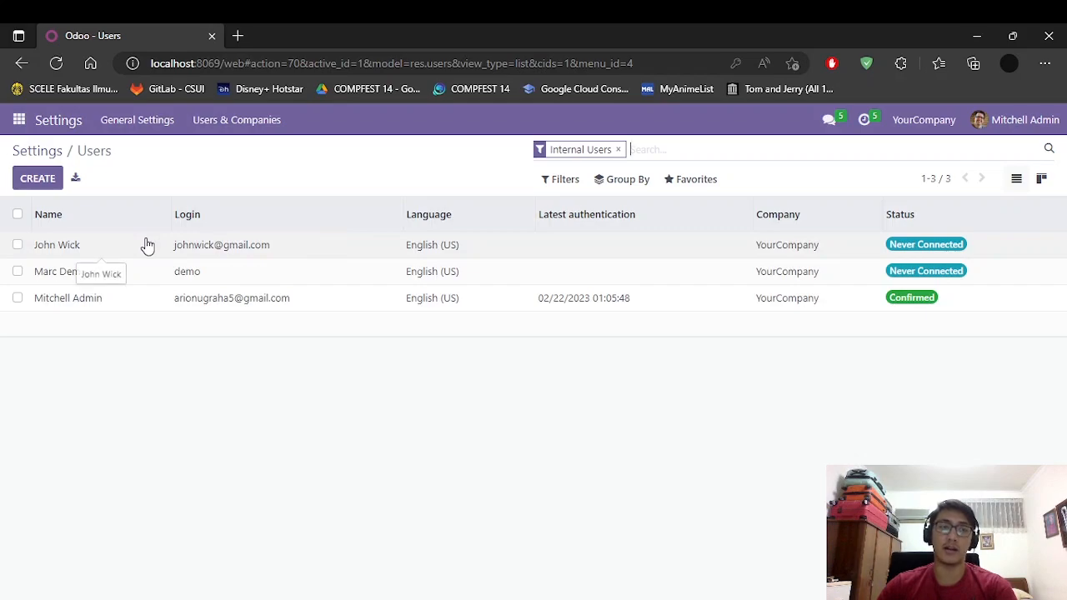
Step: Create another user with the person's full name and e-mail, then scroll to Access Rights
{"action": "left_click", "coordinate": [39, 179]}
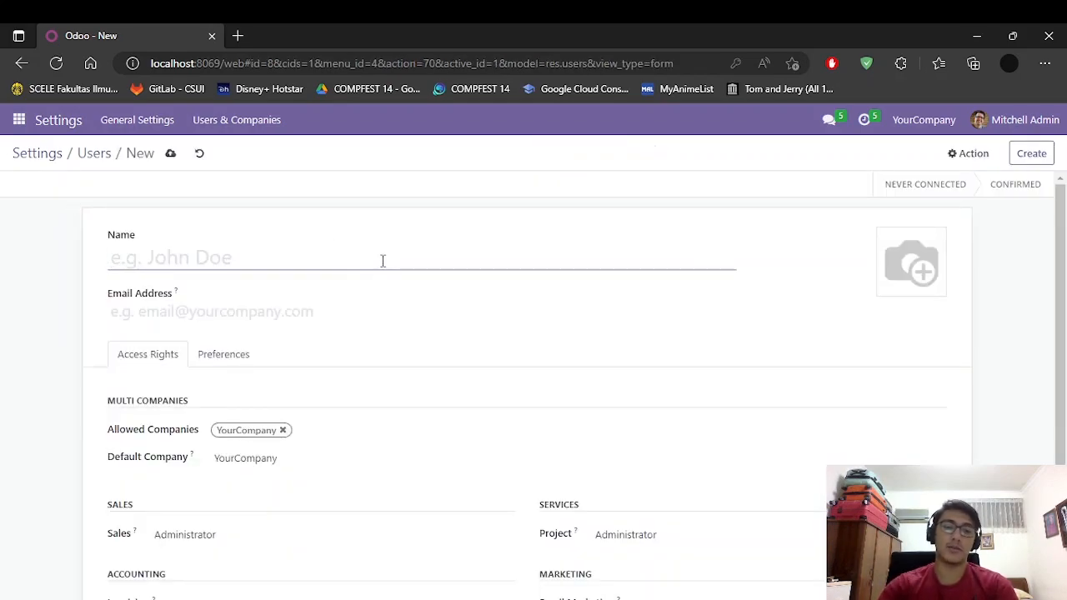
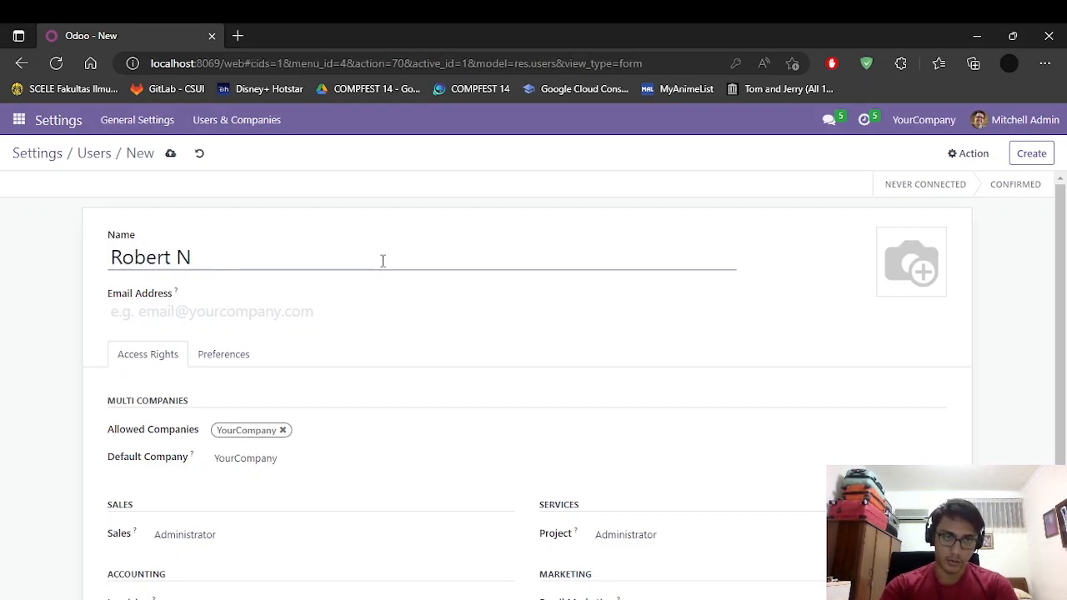
{"action": "left_click", "coordinate": [365, 312]}
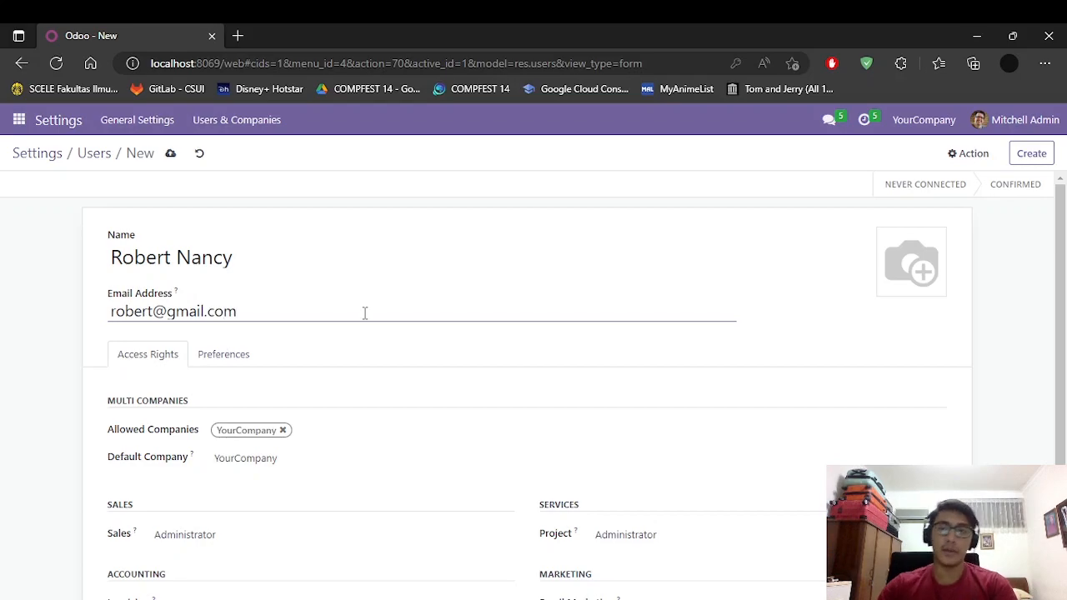
{"action": "left_click", "coordinate": [430, 238]}
{"action": "scroll", "coordinate": [317, 415], "scroll_direction": "down", "scroll_amount": 2}
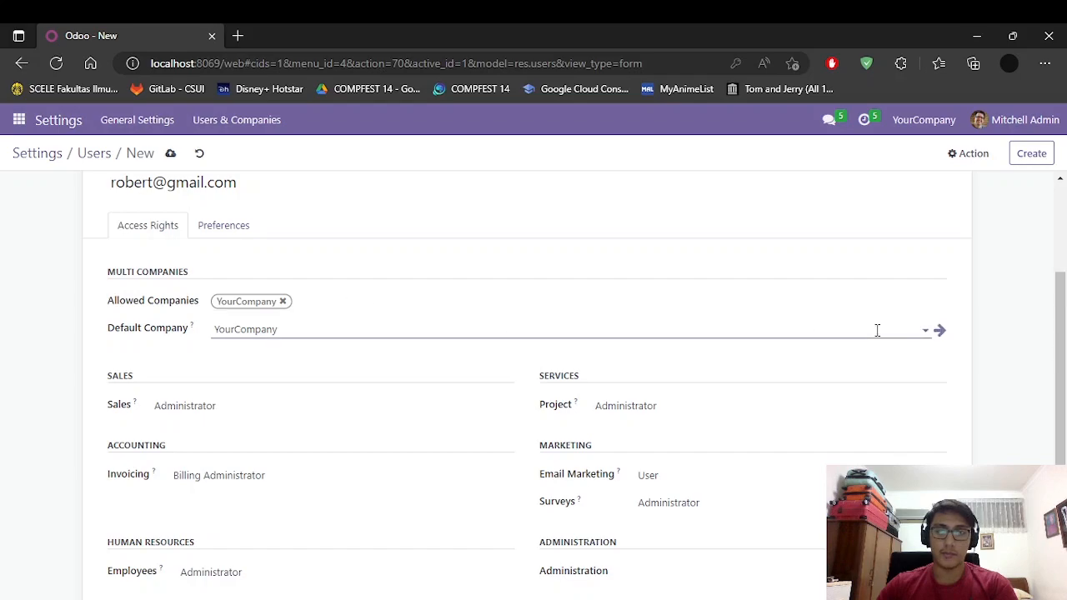
{"action": "scroll", "coordinate": [720, 417], "scroll_direction": "down", "scroll_amount": 1}
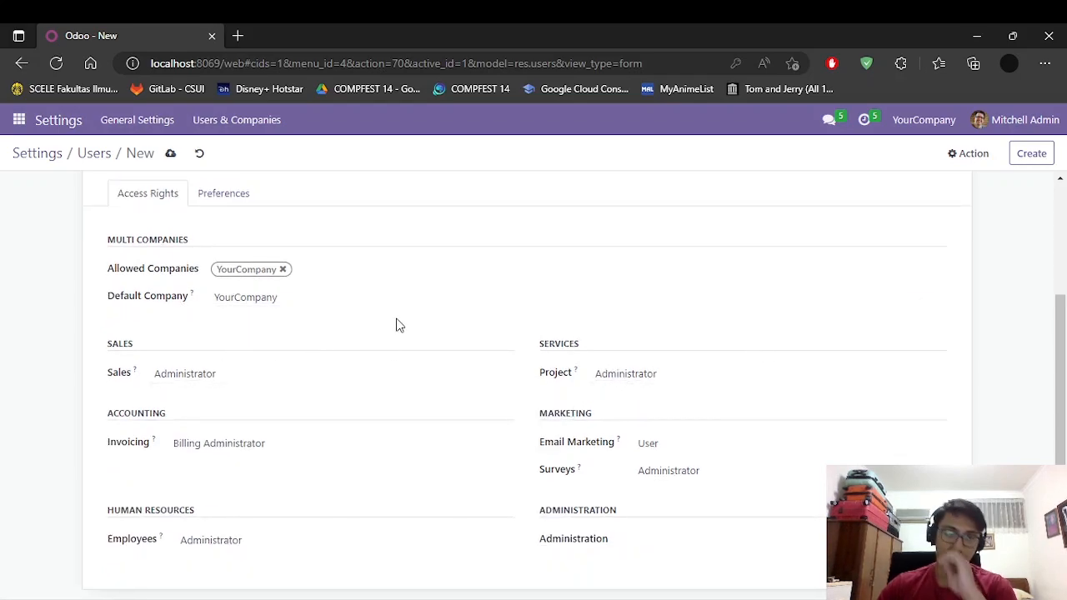
Step: Remove YourCompany from Allowed Companies and check the default company value
{"action": "left_click", "coordinate": [283, 270]}
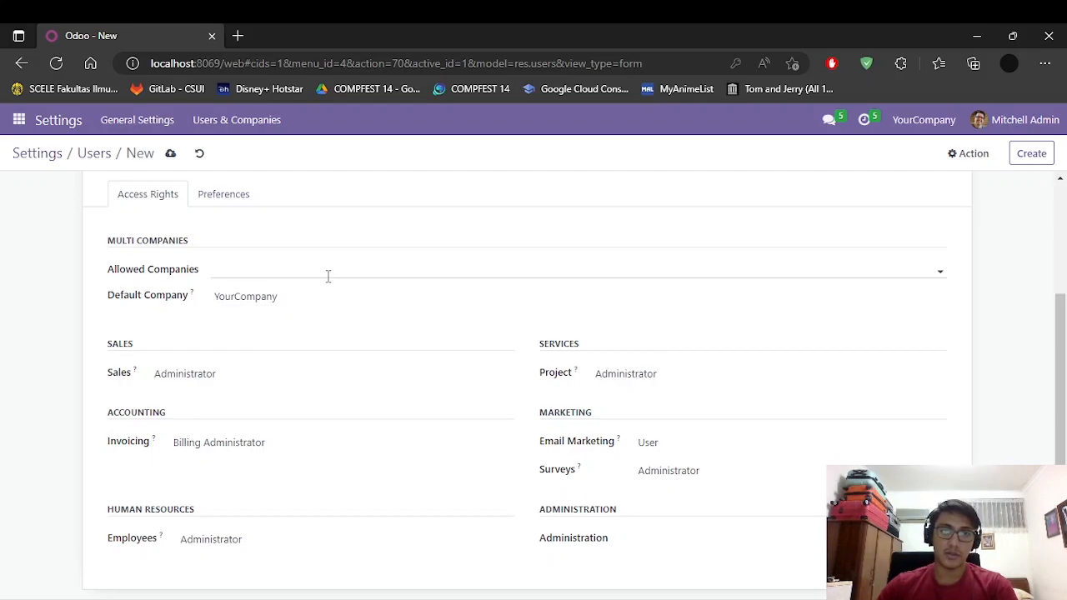
{"action": "left_click", "coordinate": [331, 284]}
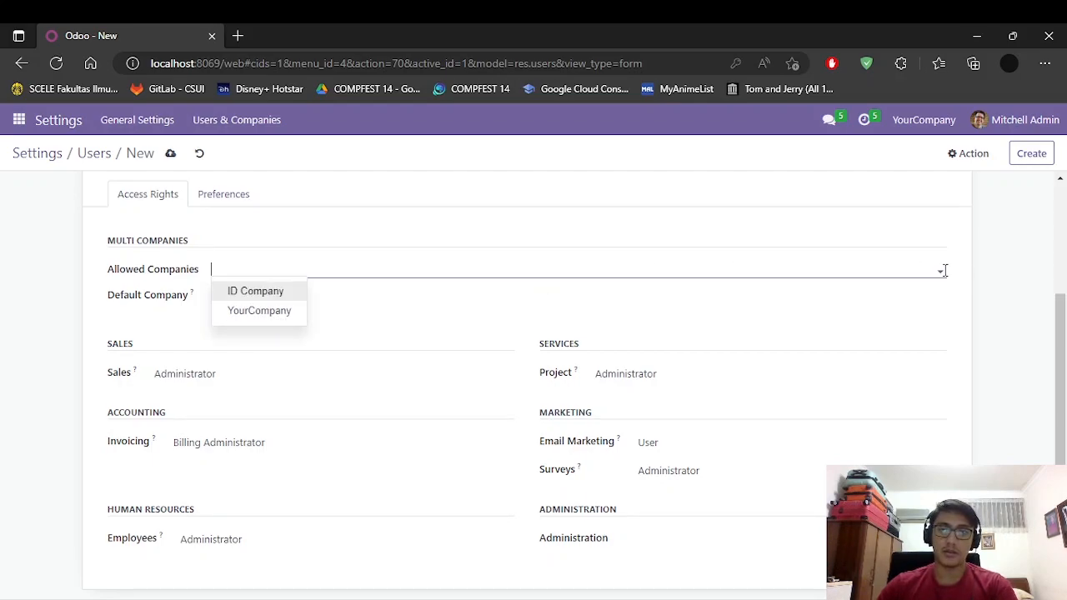
{"action": "left_click", "coordinate": [941, 270]}
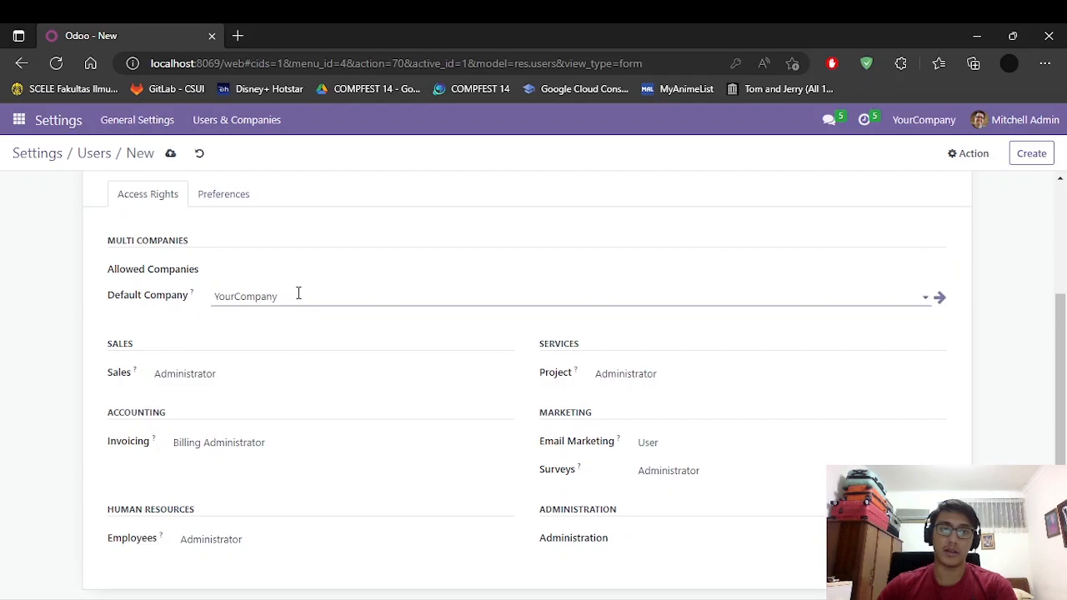
{"action": "left_click", "coordinate": [300, 299]}
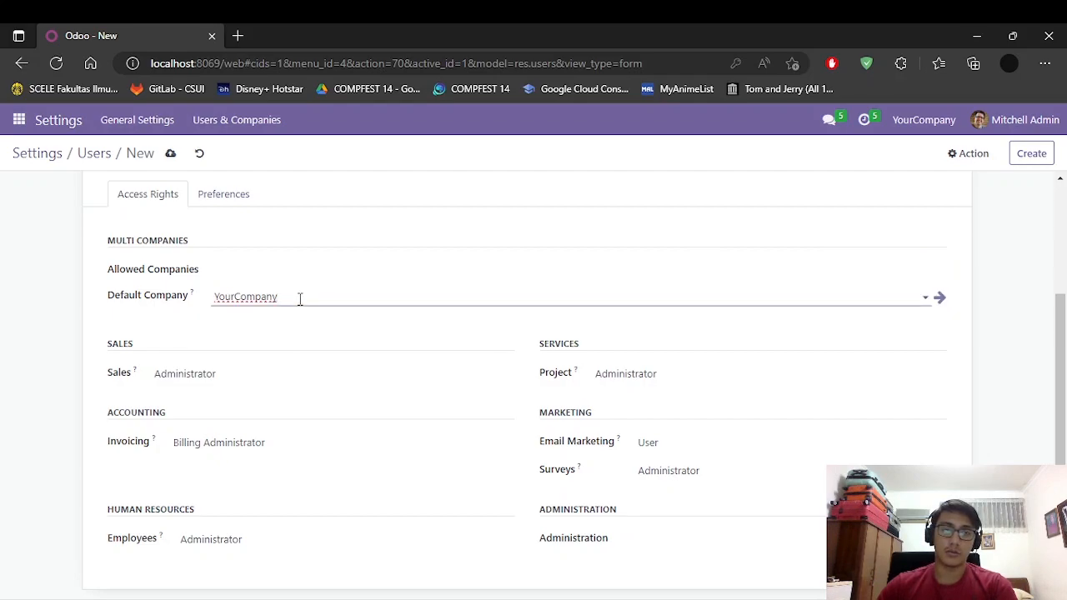
Step: Set Invoicing to Billing, Employees to Officer : Manage all employees, and Surveys to User
{"action": "left_click", "coordinate": [445, 377]}
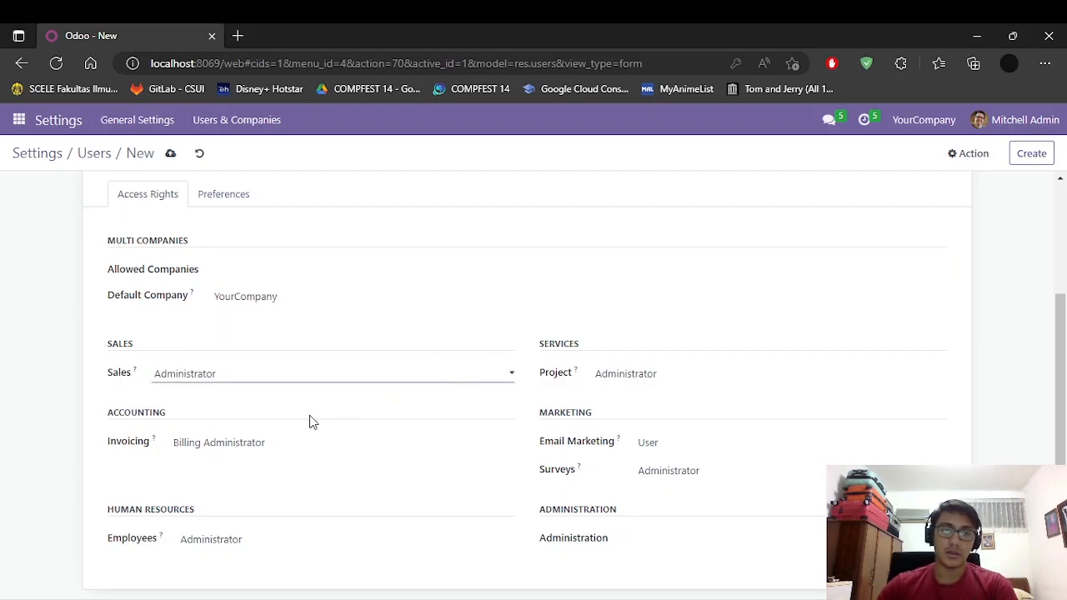
{"action": "left_click", "coordinate": [327, 442]}
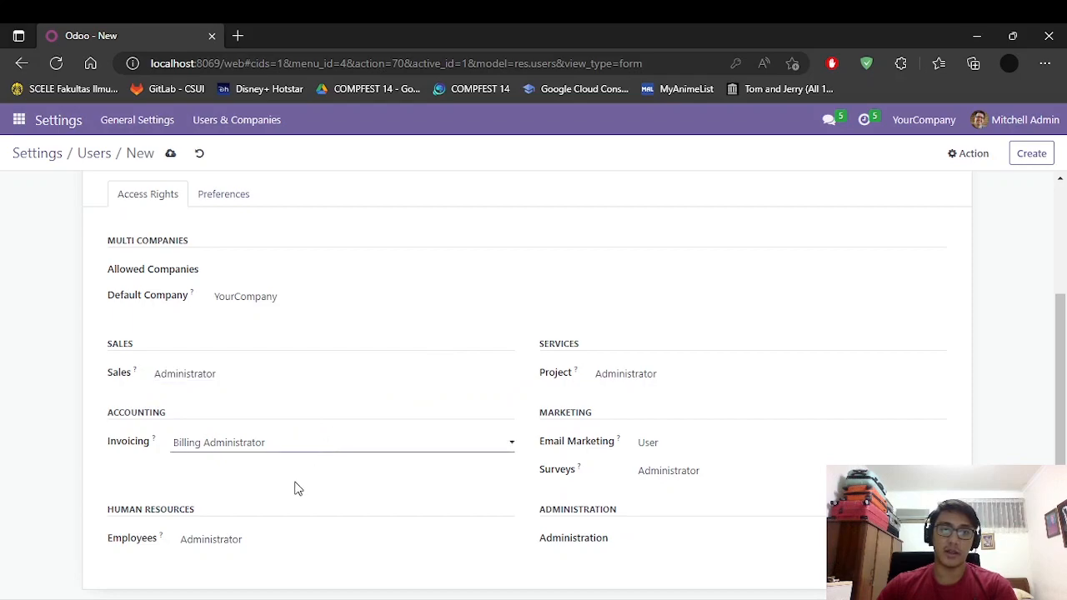
{"action": "key", "text": "Up"}
{"action": "left_click", "coordinate": [282, 540]}
{"action": "key", "text": "Up"}
{"action": "left_click", "coordinate": [659, 447]}
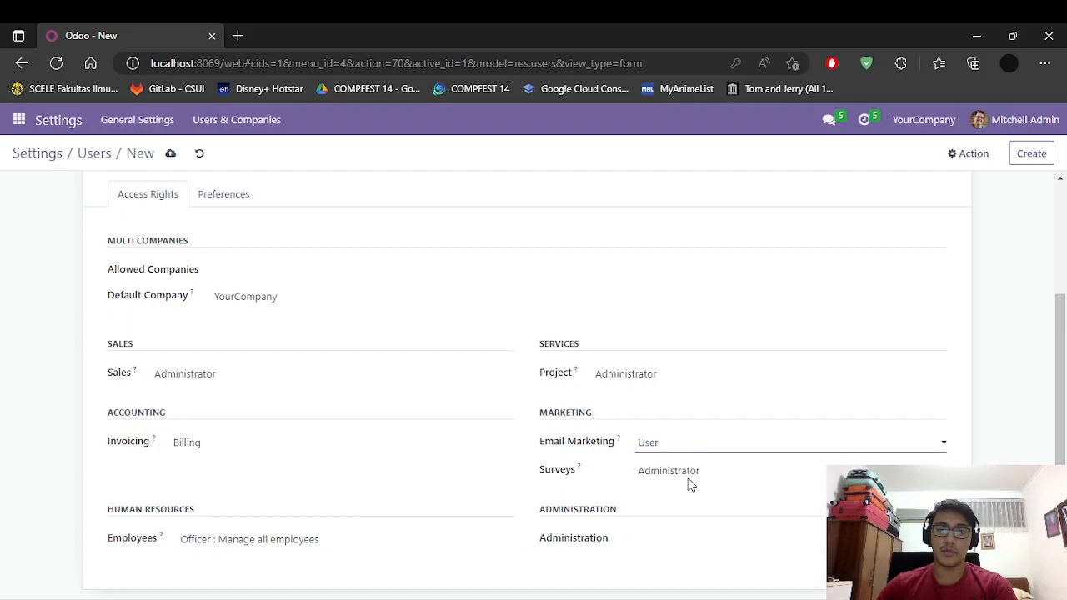
{"action": "left_click", "coordinate": [673, 481]}
{"action": "key", "text": "Up"}
{"action": "left_click", "coordinate": [651, 385]}
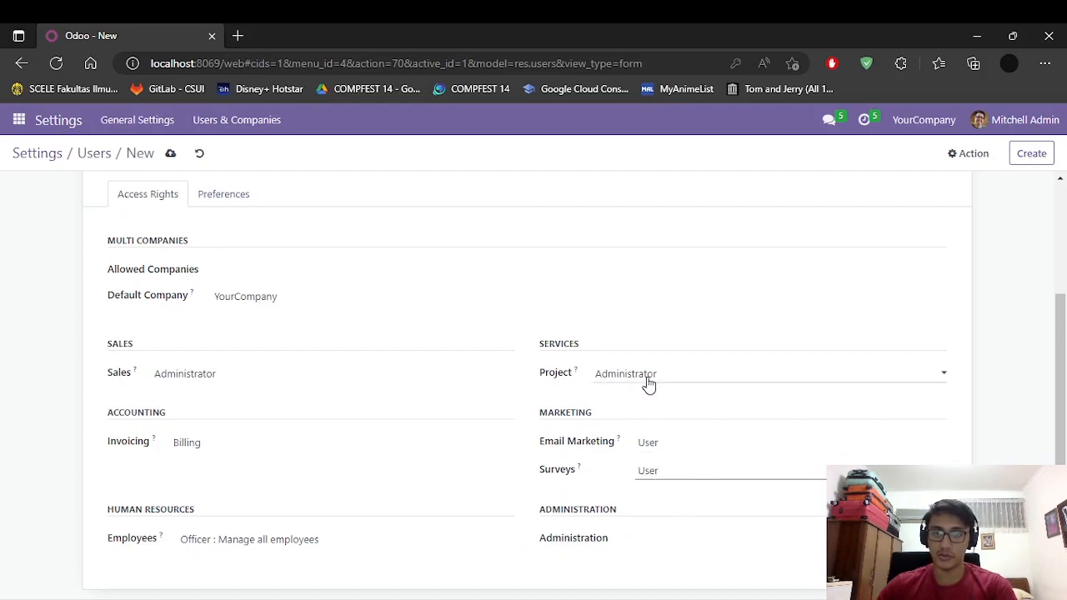
{"action": "left_click", "coordinate": [634, 546]}
{"action": "left_click", "coordinate": [386, 296]}
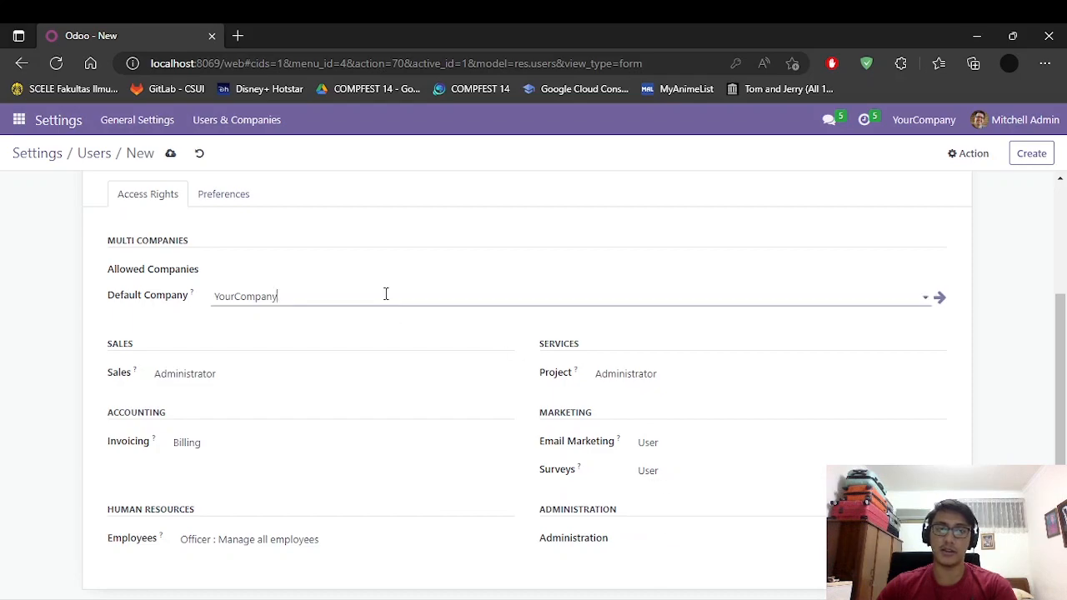
{"action": "left_click", "coordinate": [1019, 314]}
{"action": "scroll", "coordinate": [649, 336], "scroll_direction": "up", "scroll_amount": 1}
{"action": "scroll", "coordinate": [648, 336], "scroll_direction": "up", "scroll_amount": 2}
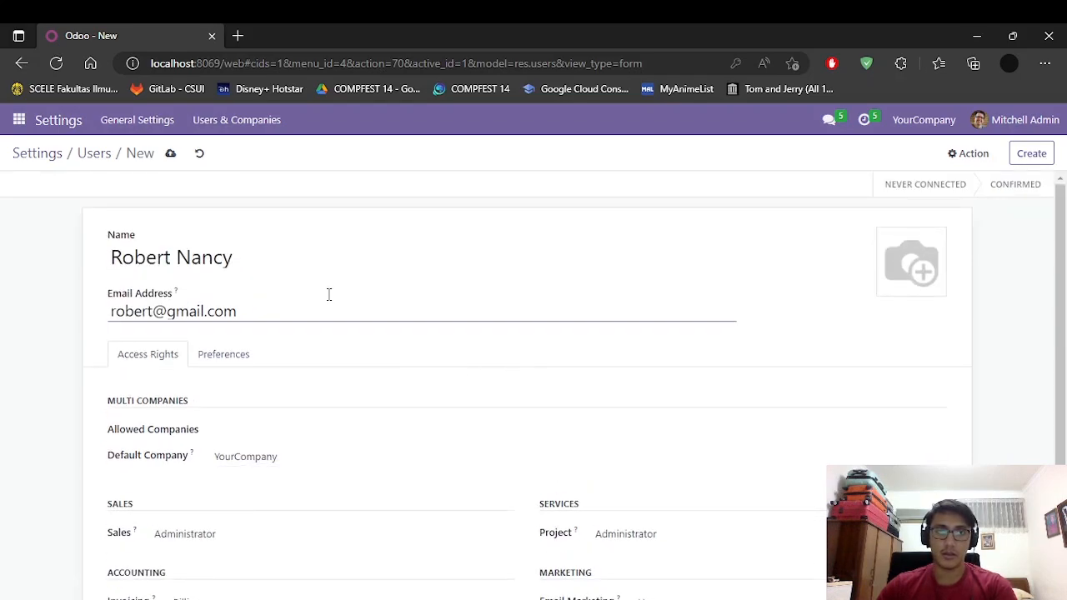
Step: Attempt saving, dismissing the company Validation Error and the invalid default-company warning
{"action": "left_click", "coordinate": [172, 157]}
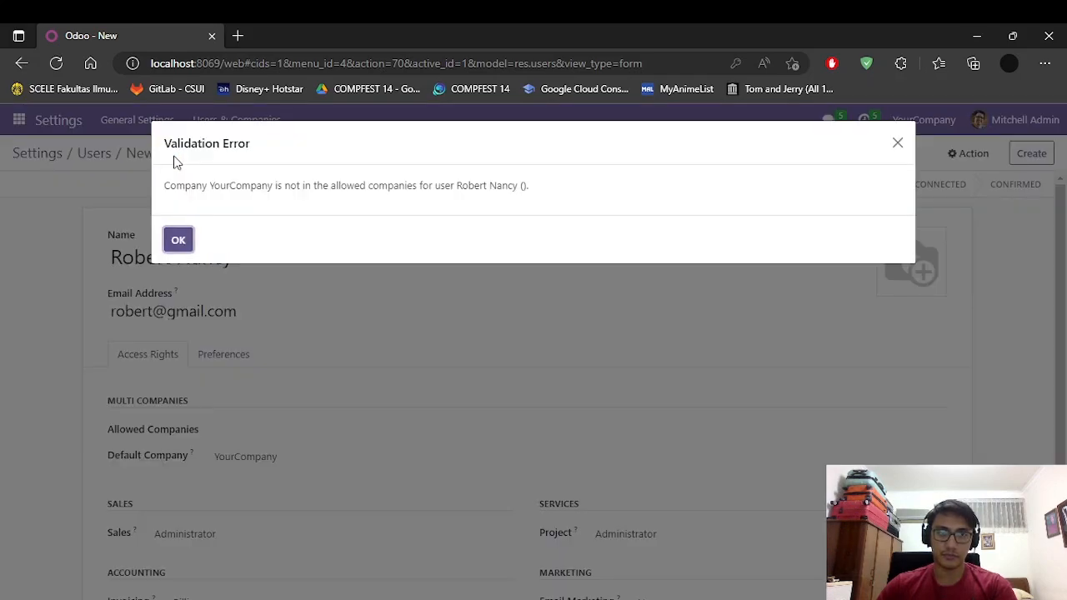
{"action": "left_click_drag", "start_coordinate": [165, 186], "coordinate": [538, 202]}
{"action": "left_click", "coordinate": [177, 240]}
{"action": "scroll", "coordinate": [272, 405], "scroll_direction": "down", "scroll_amount": 1}
{"action": "left_click", "coordinate": [244, 364]}
{"action": "left_click", "coordinate": [421, 356]}
{"action": "left_click", "coordinate": [455, 393]}
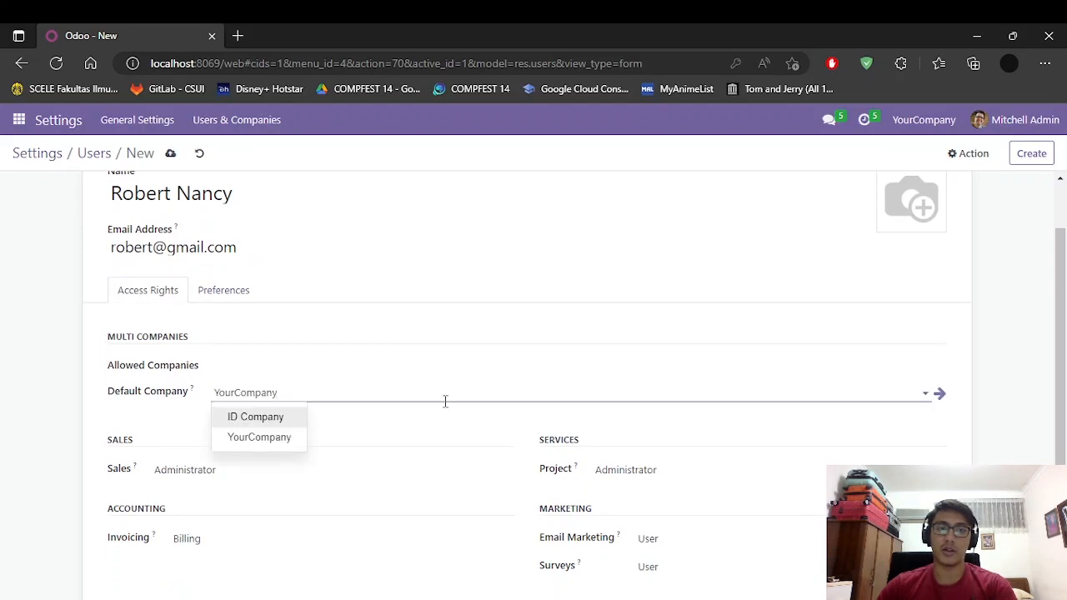
{"action": "key", "text": "ctrl+a"}
{"action": "key", "text": "BackSpace"}
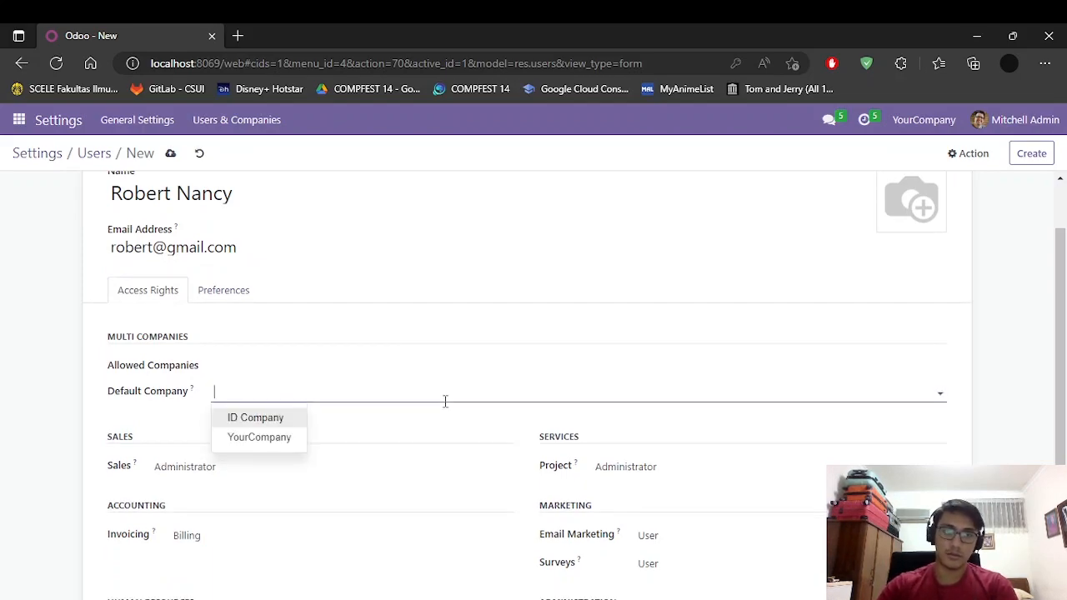
{"action": "left_click", "coordinate": [48, 376]}
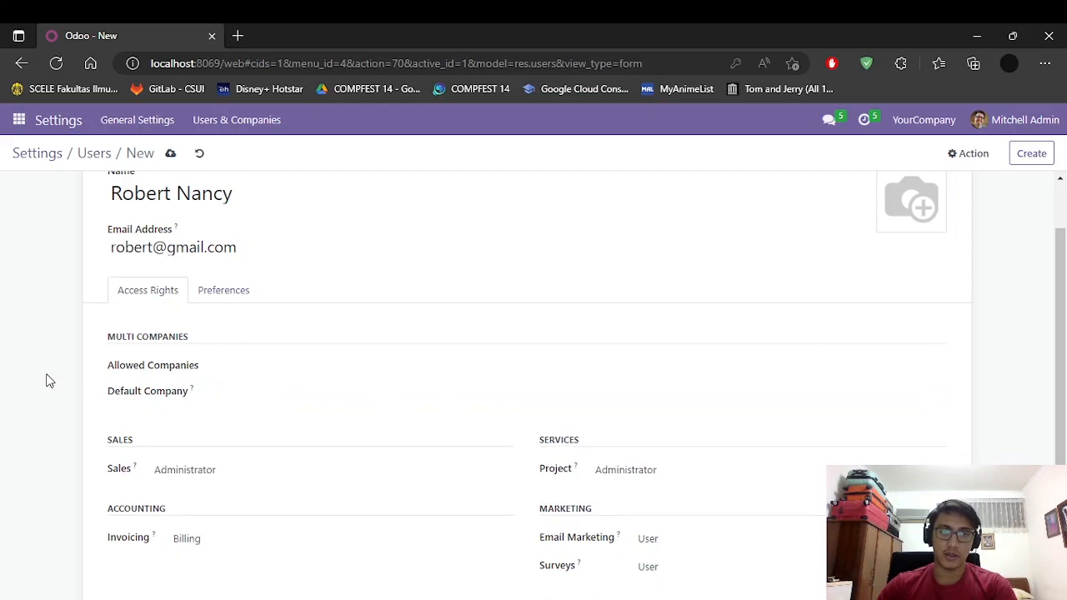
{"action": "scroll", "coordinate": [470, 304], "scroll_direction": "down", "scroll_amount": 1}
{"action": "scroll", "coordinate": [469, 305], "scroll_direction": "up", "scroll_amount": 2}
{"action": "left_click", "coordinate": [170, 154]}
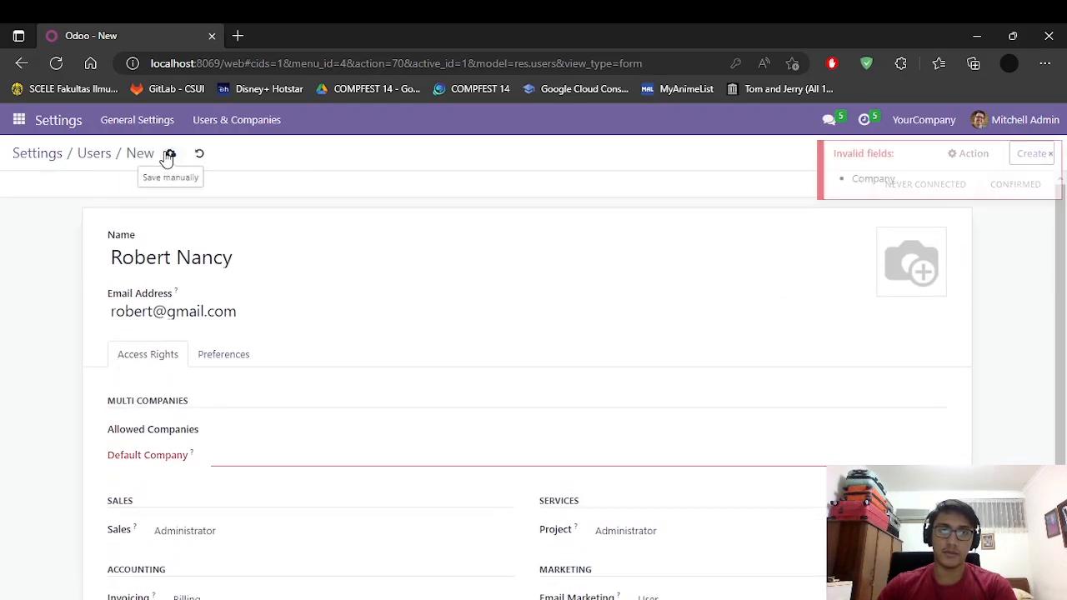
{"action": "left_click", "coordinate": [1051, 155]}
Step: Set Default Company to YourCompany, add YourCompany to Allowed Companies, and save the user
{"action": "left_click", "coordinate": [328, 456]}
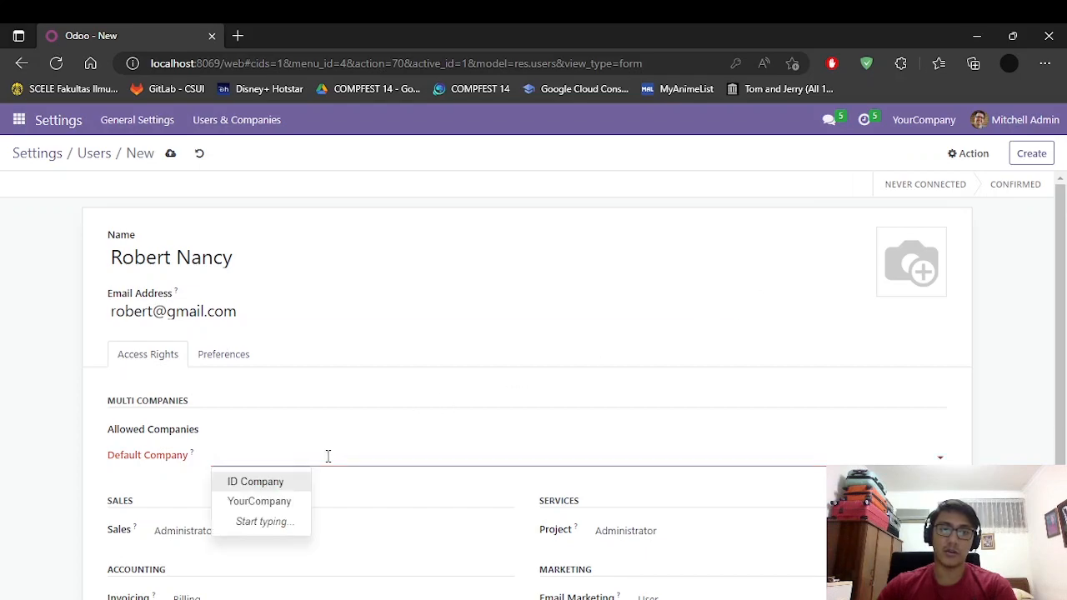
{"action": "left_click", "coordinate": [280, 503]}
{"action": "left_click_drag", "start_coordinate": [159, 431], "coordinate": [153, 430]}
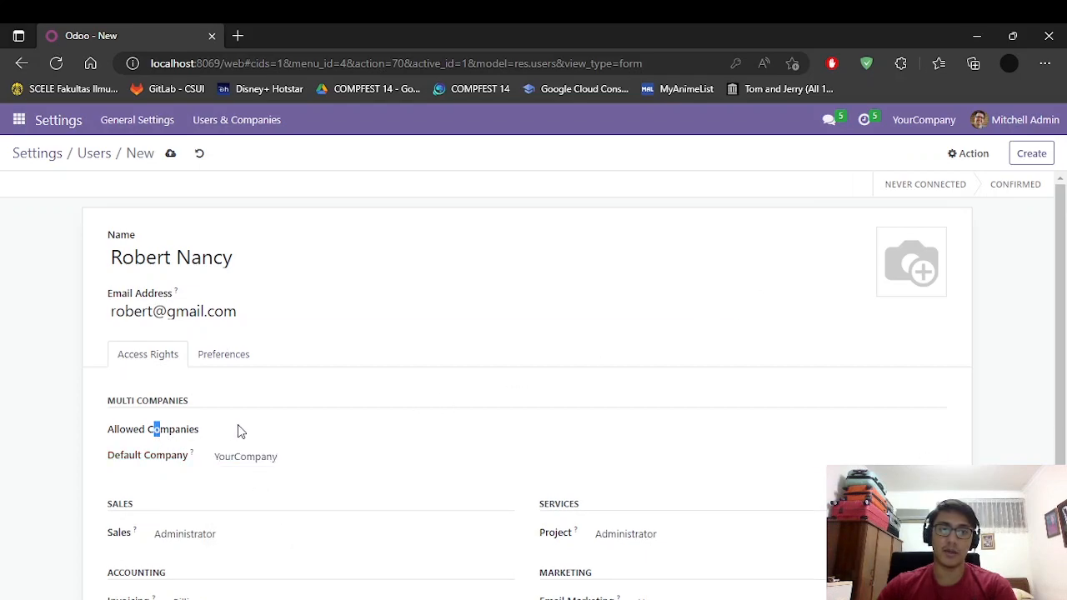
{"action": "left_click", "coordinate": [239, 429]}
{"action": "left_click", "coordinate": [259, 472]}
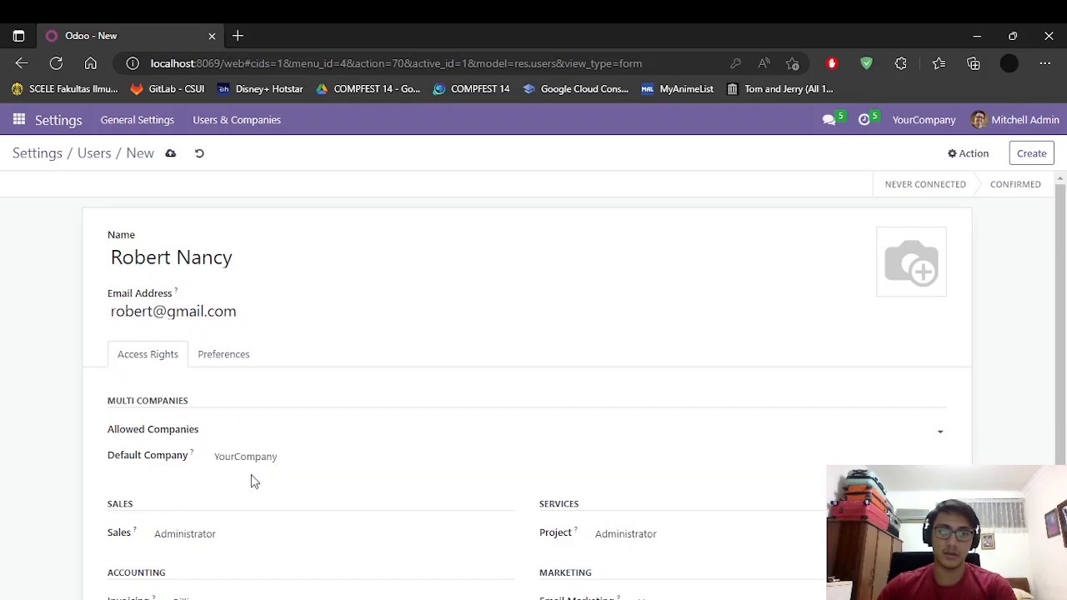
{"action": "left_click", "coordinate": [560, 428]}
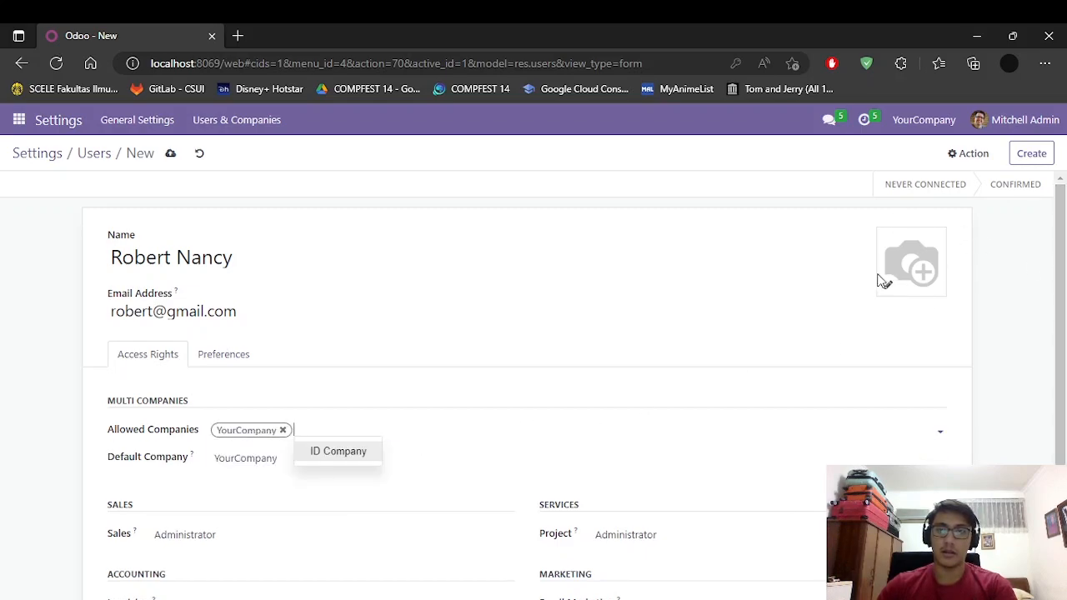
{"action": "left_click", "coordinate": [173, 162]}
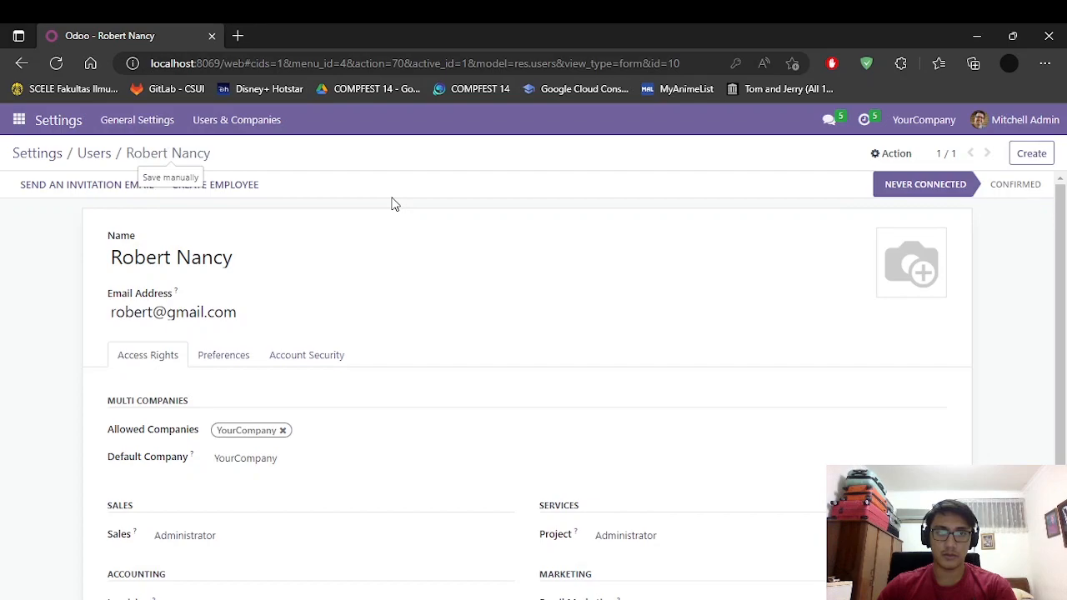
{"action": "scroll", "coordinate": [1004, 299], "scroll_direction": "down", "scroll_amount": 2}
{"action": "scroll", "coordinate": [1031, 190], "scroll_direction": "up", "scroll_amount": 2}
{"action": "mouse_move", "coordinate": [1063, 196]}
{"action": "left_mouse_down"}
{"action": "mouse_move", "coordinate": [1063, 381]}
{"action": "mouse_move", "coordinate": [1064, 197]}
{"action": "left_mouse_up"}
Step: Leave the blank new-user form unsaved and go back to the Users list
{"action": "left_click", "coordinate": [1026, 162]}
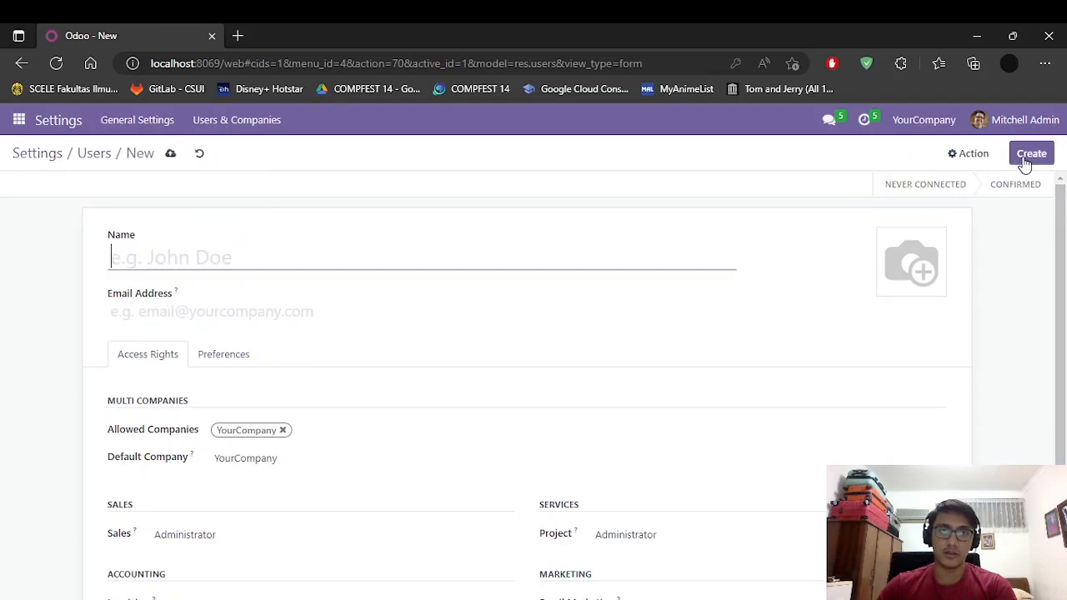
{"action": "scroll", "coordinate": [348, 316], "scroll_direction": "down", "scroll_amount": 2}
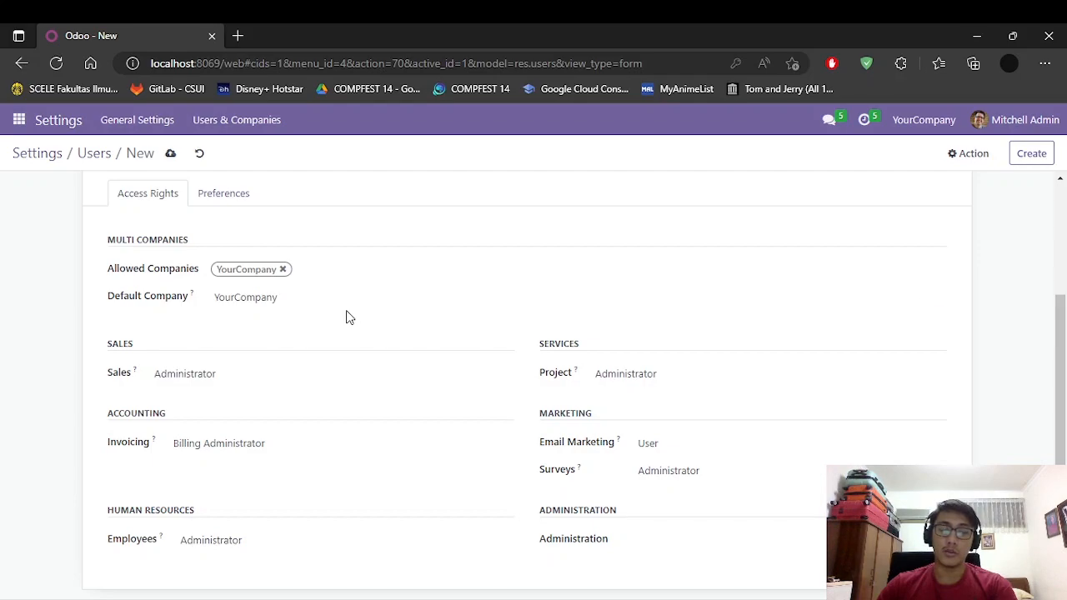
{"action": "scroll", "coordinate": [348, 317], "scroll_direction": "up", "scroll_amount": 2}
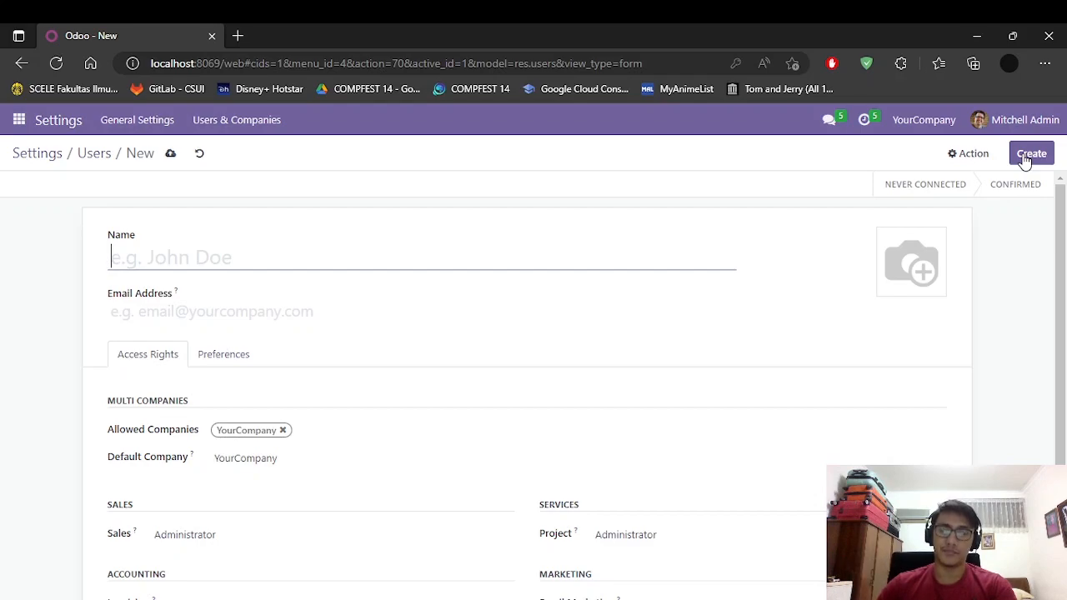
{"action": "left_click", "coordinate": [88, 160]}
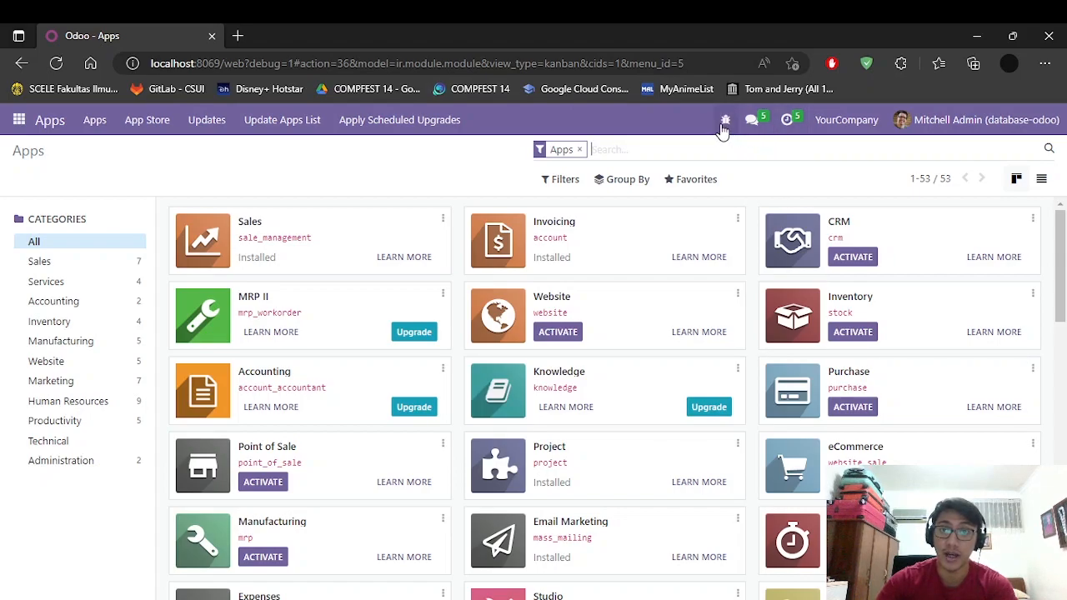
Step: Go to Settings › Users & Companies › Users and start a new user
{"action": "left_click", "coordinate": [20, 121]}
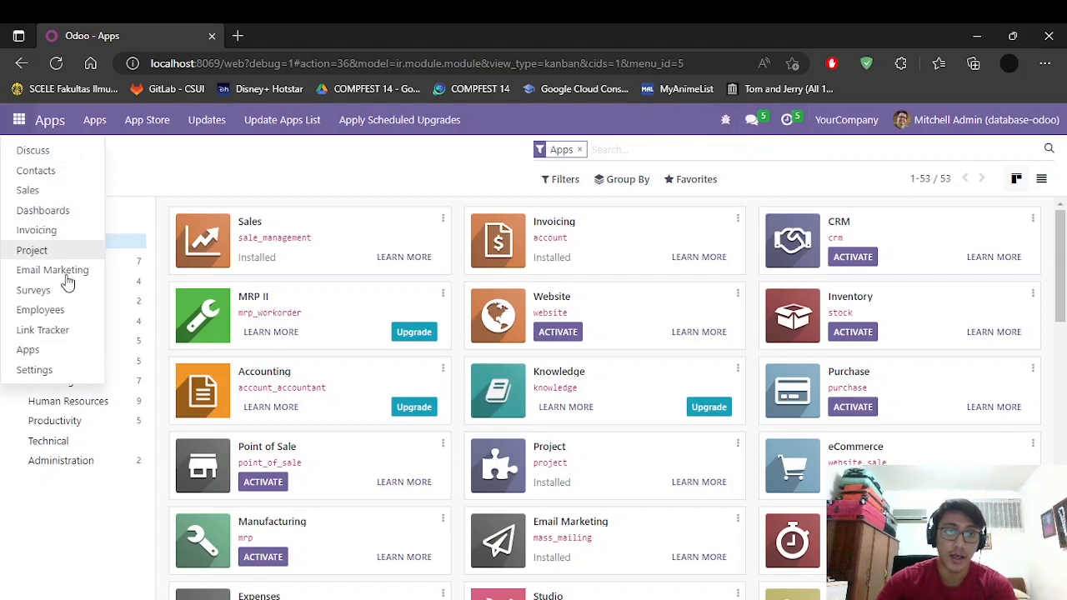
{"action": "left_click", "coordinate": [60, 370]}
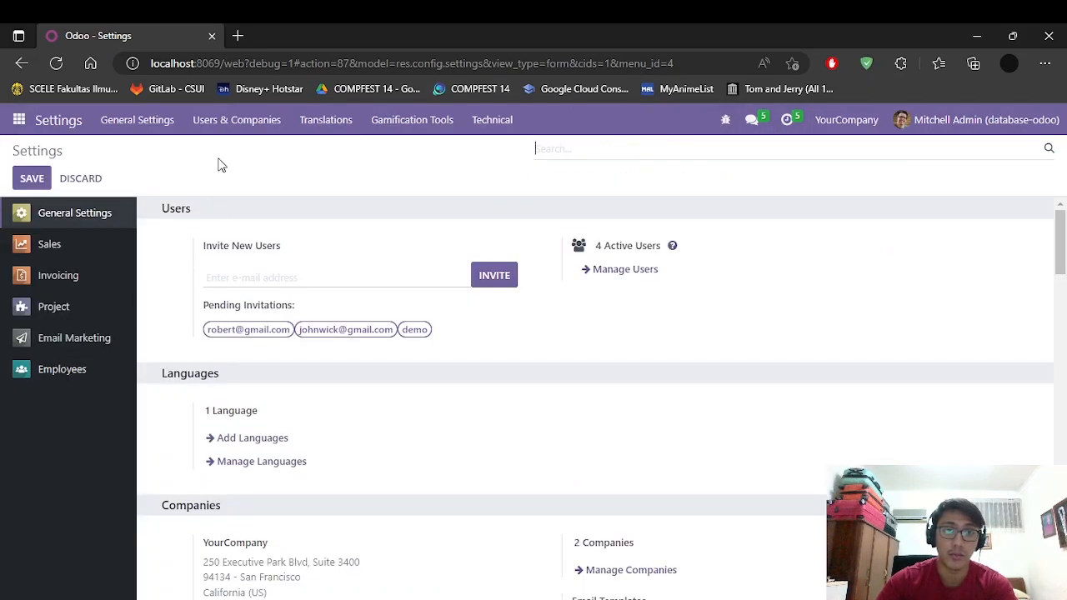
{"action": "left_click", "coordinate": [224, 120]}
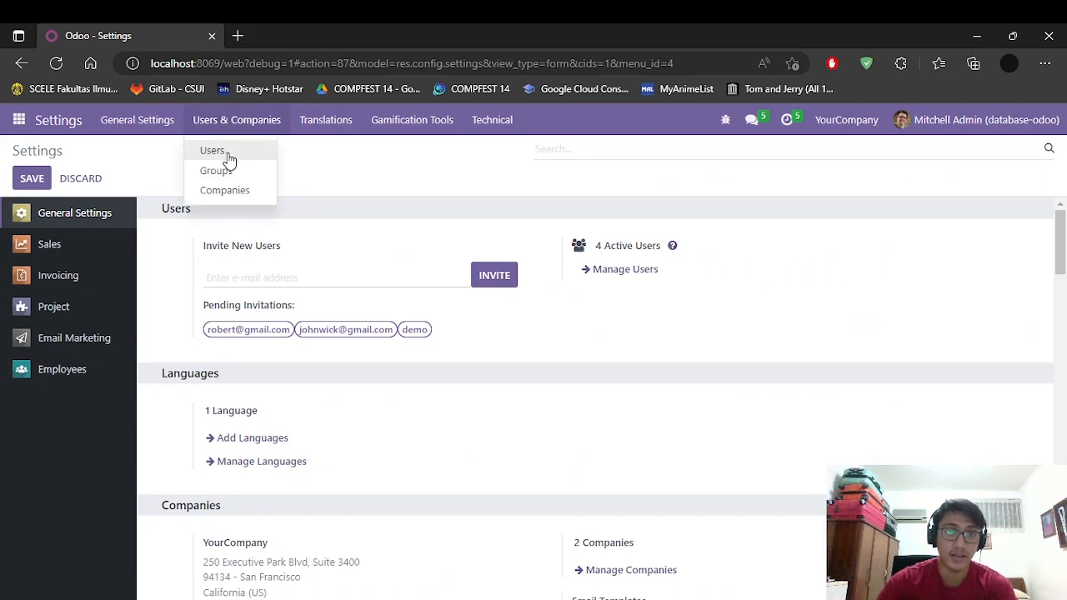
{"action": "left_click", "coordinate": [228, 157]}
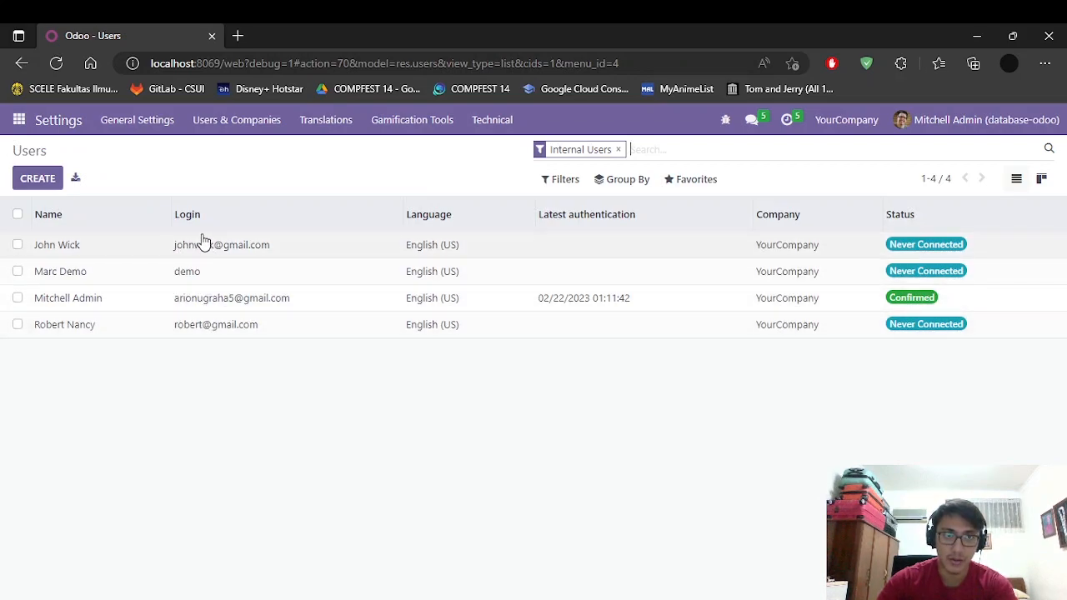
{"action": "left_click", "coordinate": [38, 178]}
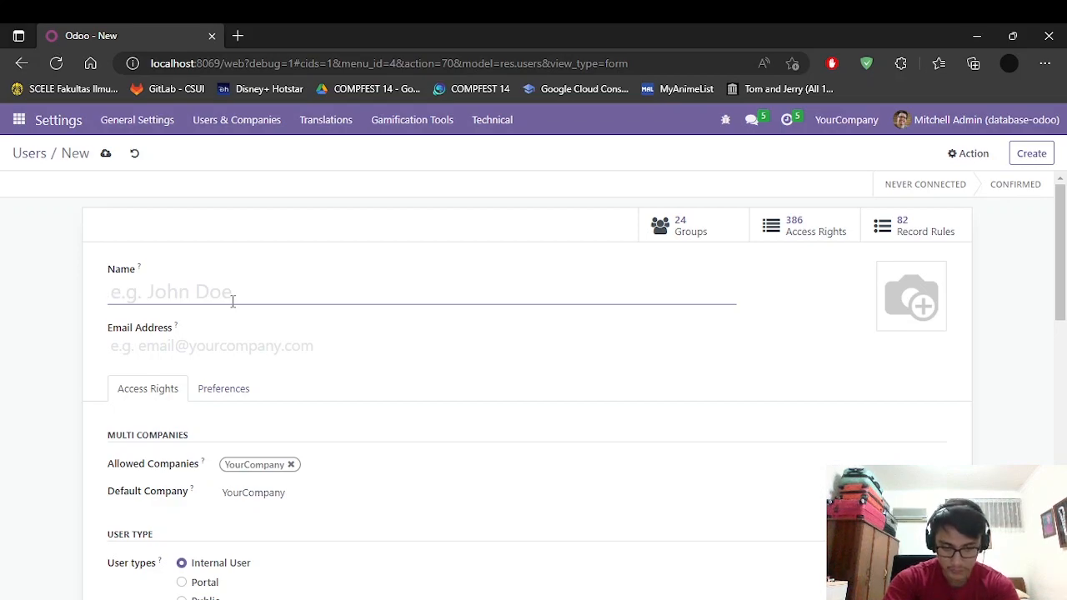
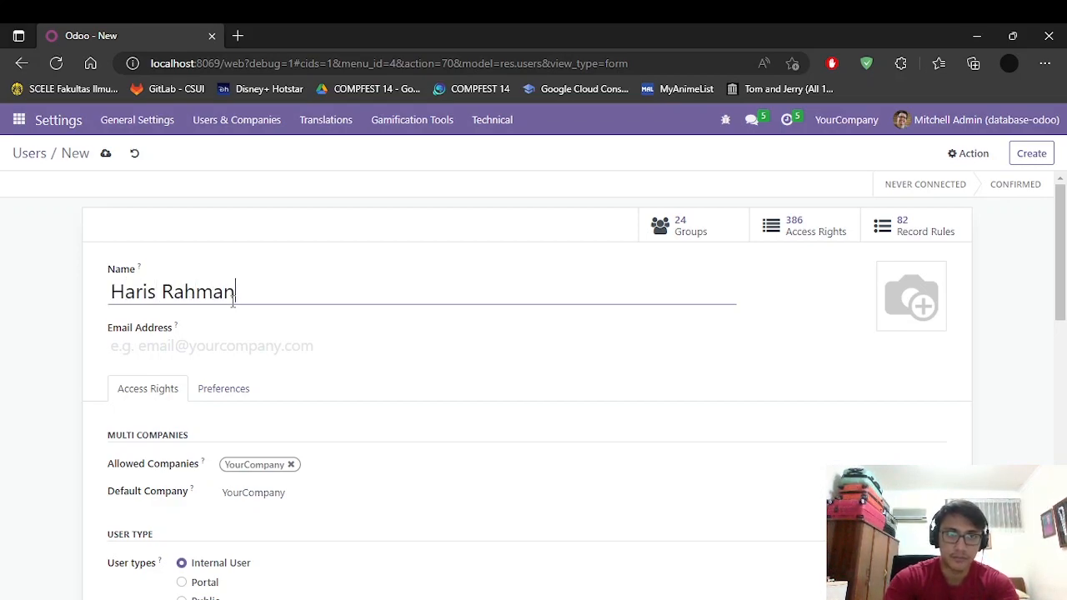
Step: Enter the third user's full name and e-mail address, then scroll to the access rights
{"action": "left_click", "coordinate": [211, 355]}
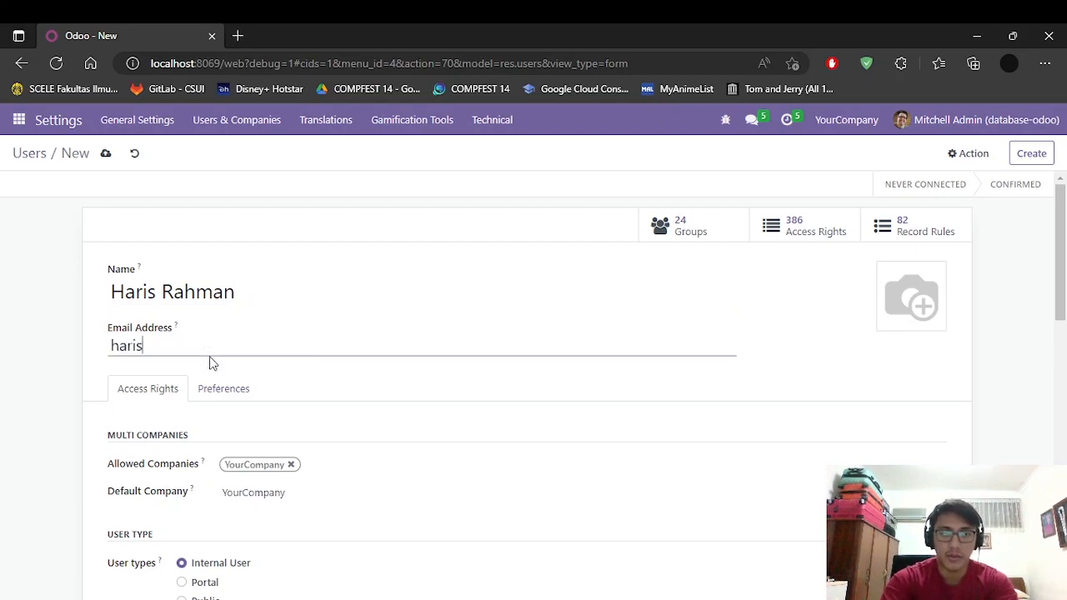
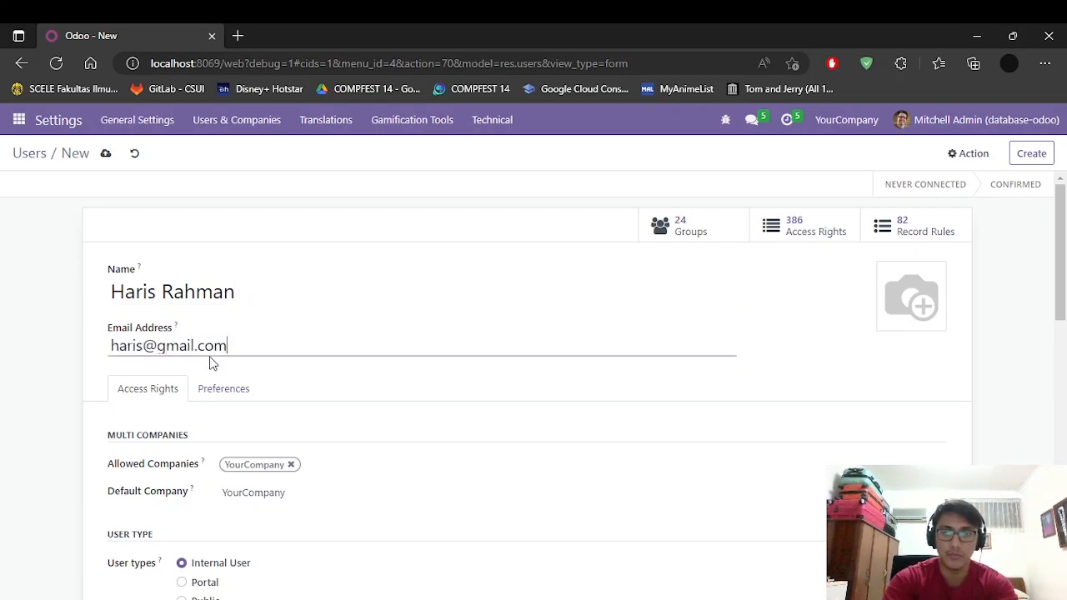
{"action": "left_click", "coordinate": [474, 275]}
{"action": "scroll", "coordinate": [417, 383], "scroll_direction": "down", "scroll_amount": 4}
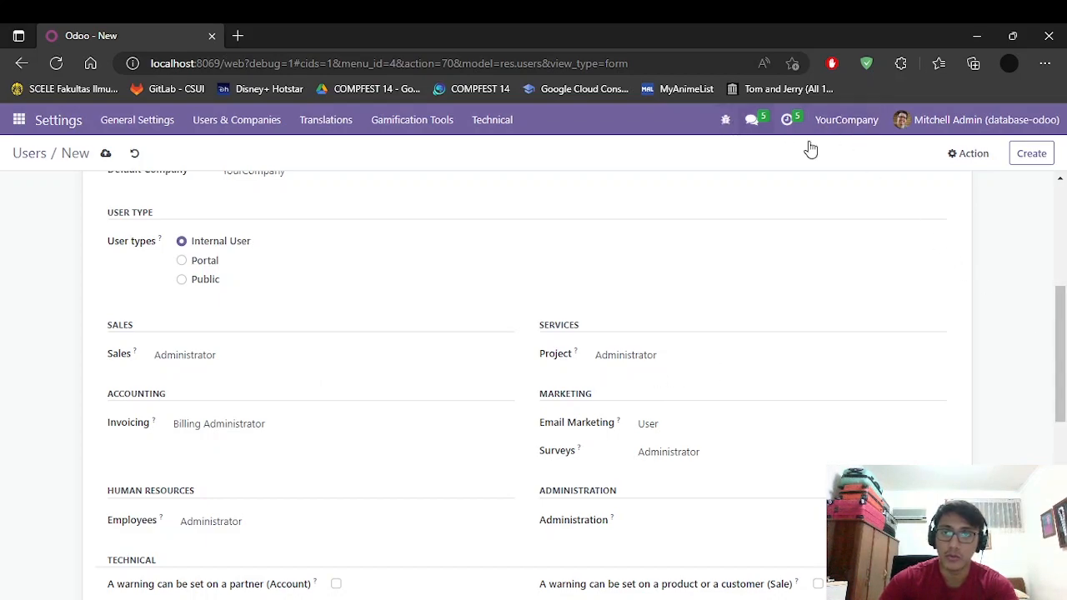
Step: Tick Use Subtasks, Analytic Accounting and Tax display B2C among the Technical access rights
{"action": "left_click_drag", "start_coordinate": [1061, 330], "coordinate": [1063, 457]}
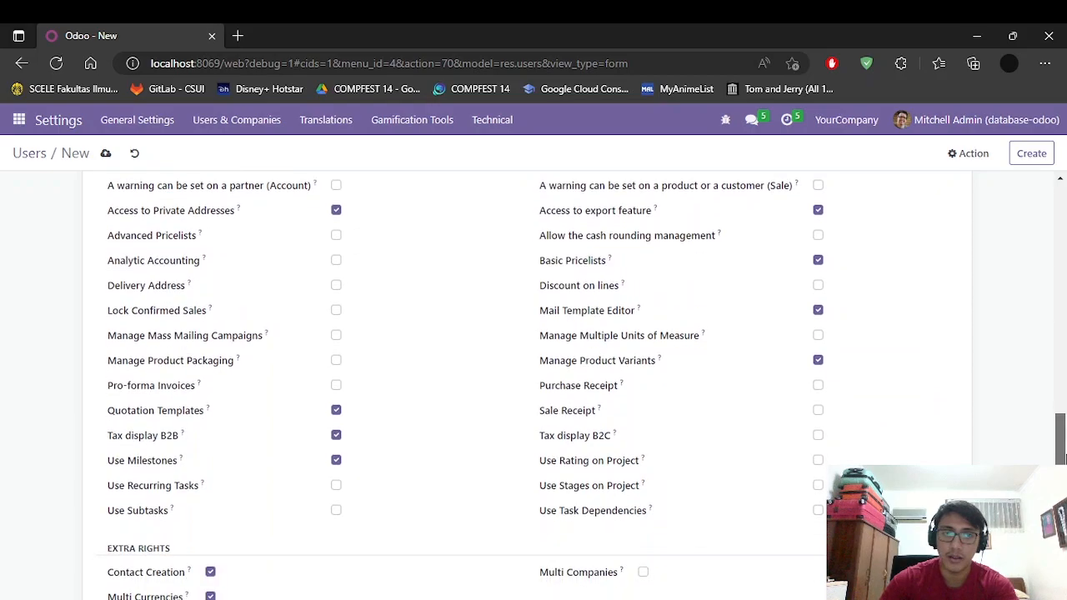
{"action": "scroll", "coordinate": [712, 458], "scroll_direction": "up", "scroll_amount": 1}
{"action": "scroll", "coordinate": [405, 317], "scroll_direction": "down", "scroll_amount": 3}
{"action": "scroll", "coordinate": [367, 321], "scroll_direction": "up", "scroll_amount": 3}
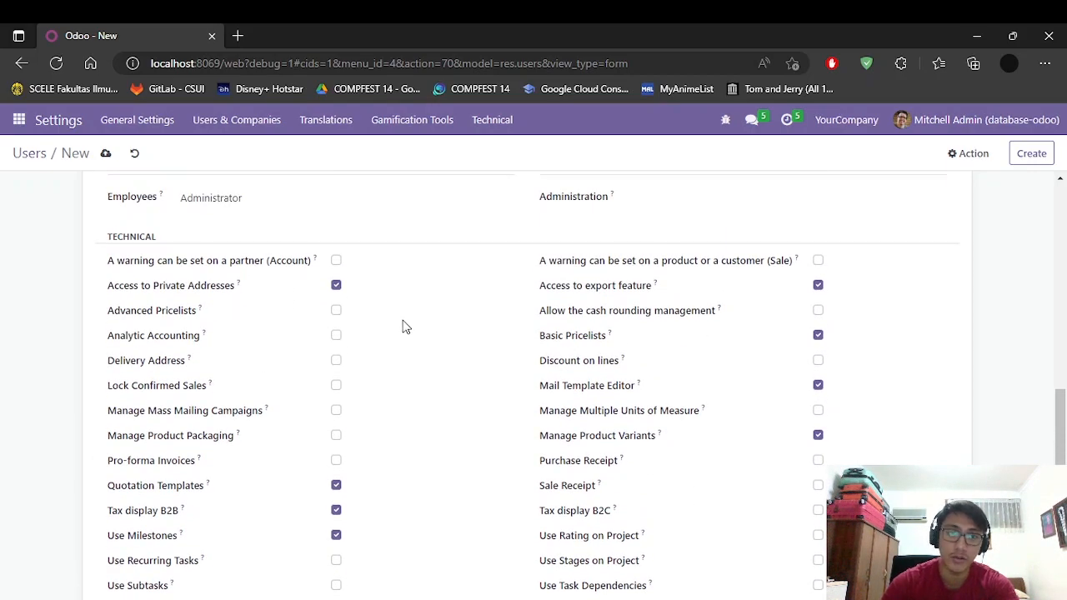
{"action": "scroll", "coordinate": [438, 313], "scroll_direction": "down", "scroll_amount": 1}
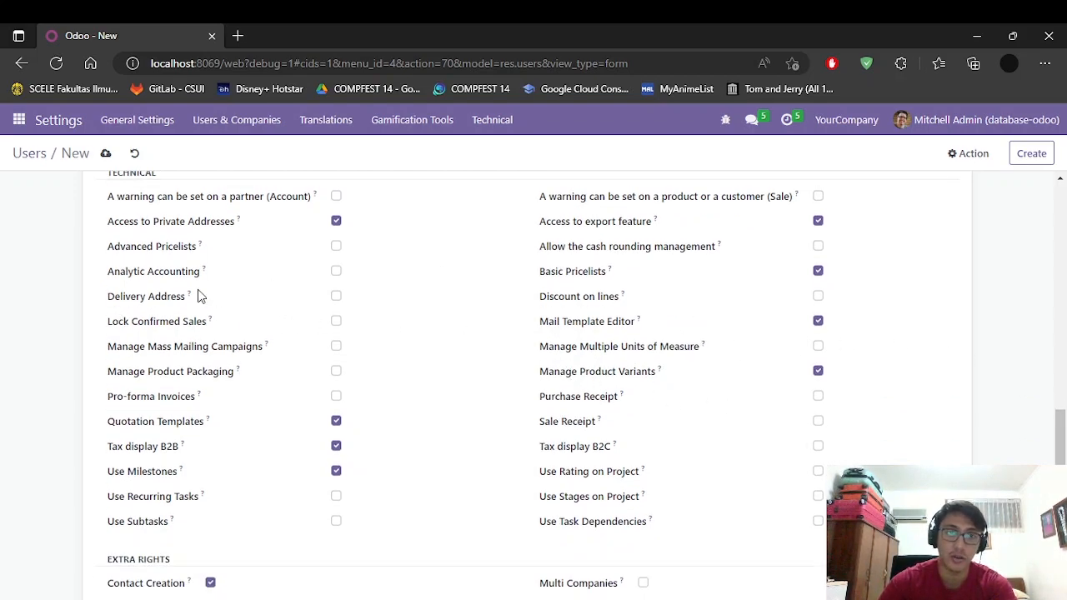
{"action": "scroll", "coordinate": [462, 312], "scroll_direction": "down", "scroll_amount": 1}
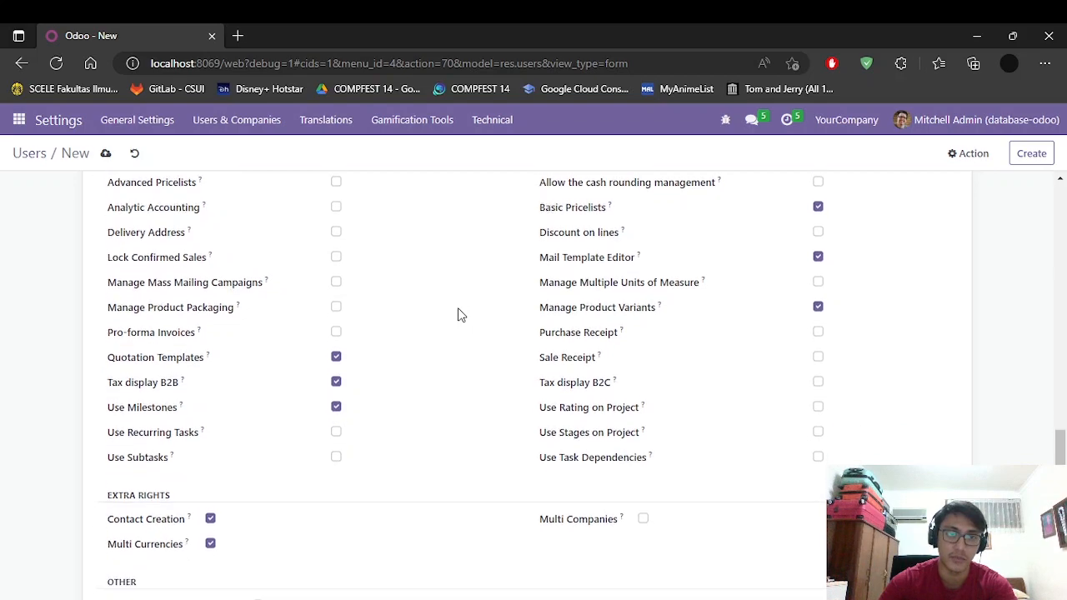
{"action": "scroll", "coordinate": [442, 354], "scroll_direction": "up", "scroll_amount": 1}
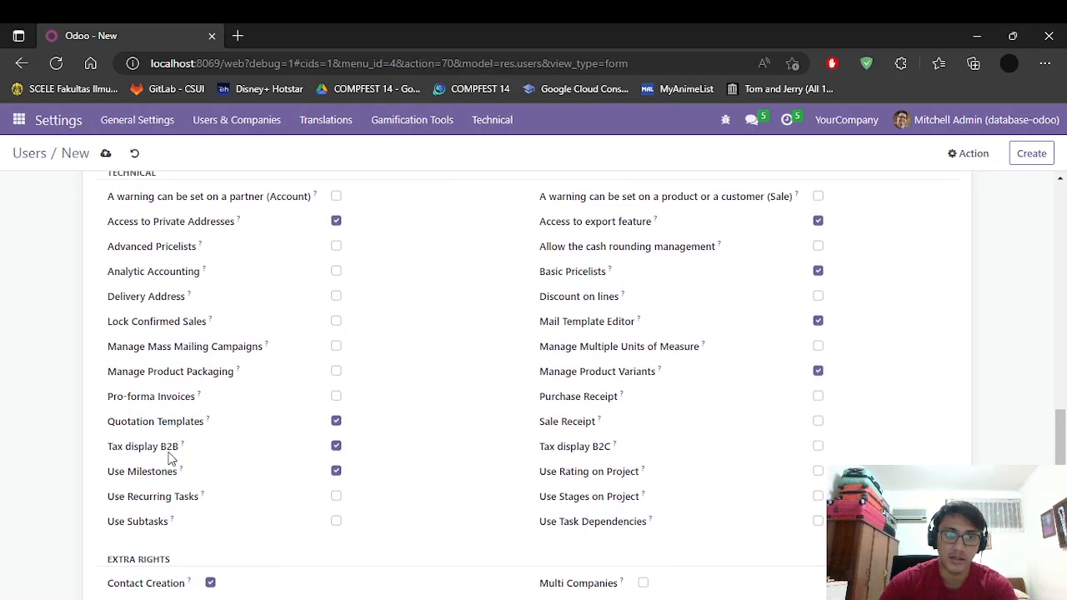
{"action": "left_click", "coordinate": [336, 524]}
{"action": "left_click", "coordinate": [336, 272]}
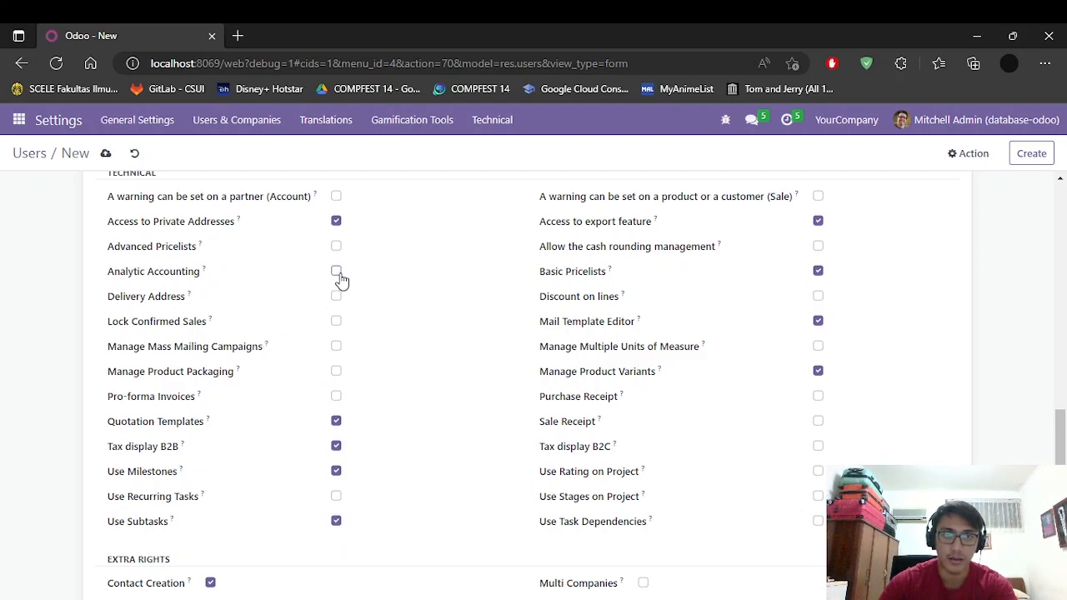
{"action": "left_click", "coordinate": [818, 447]}
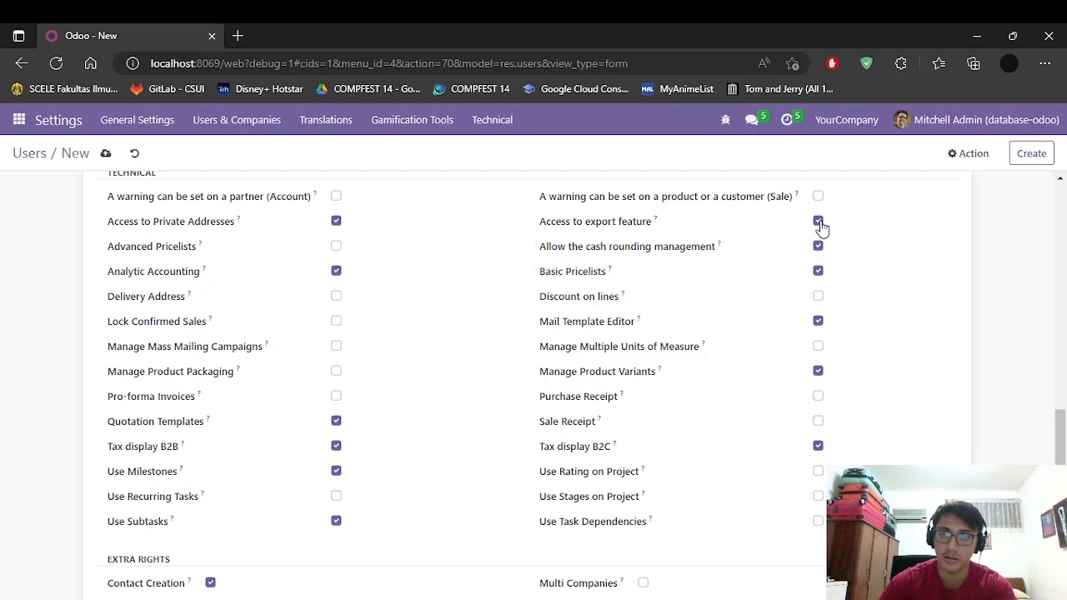
{"action": "scroll", "coordinate": [948, 280], "scroll_direction": "down", "scroll_amount": 2}
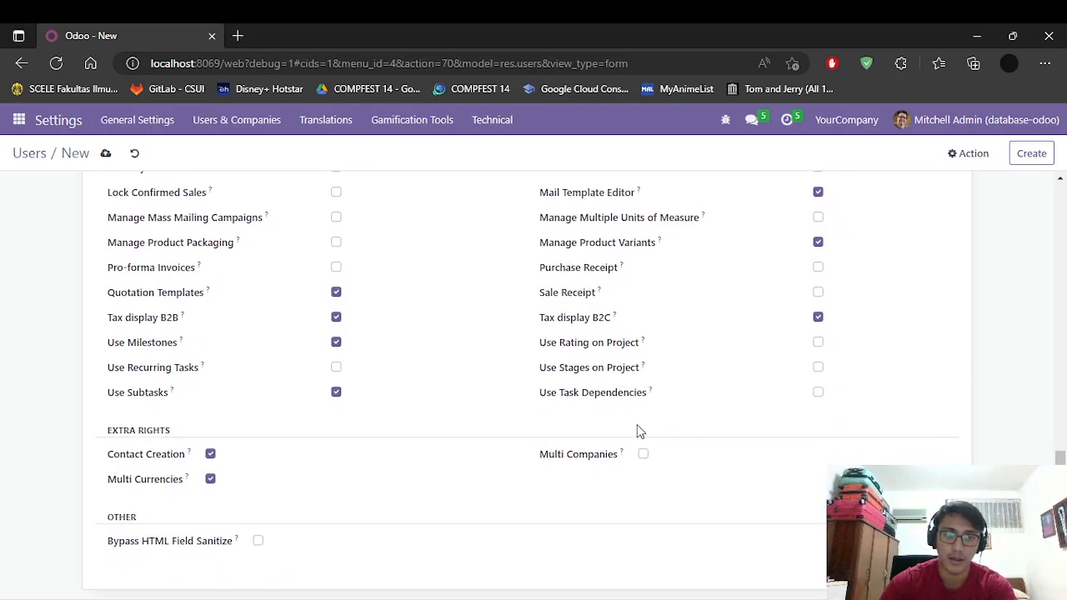
{"action": "scroll", "coordinate": [655, 428], "scroll_direction": "up", "scroll_amount": 15}
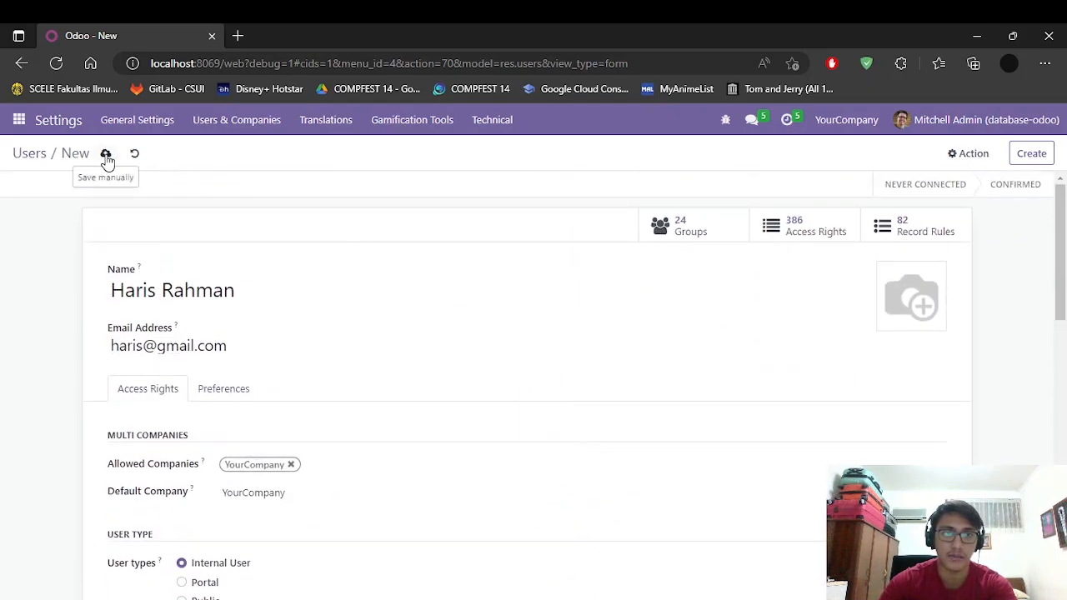
Step: Try saving, dismiss the tax validation error, and untick Tax display B2B
{"action": "left_click", "coordinate": [105, 153]}
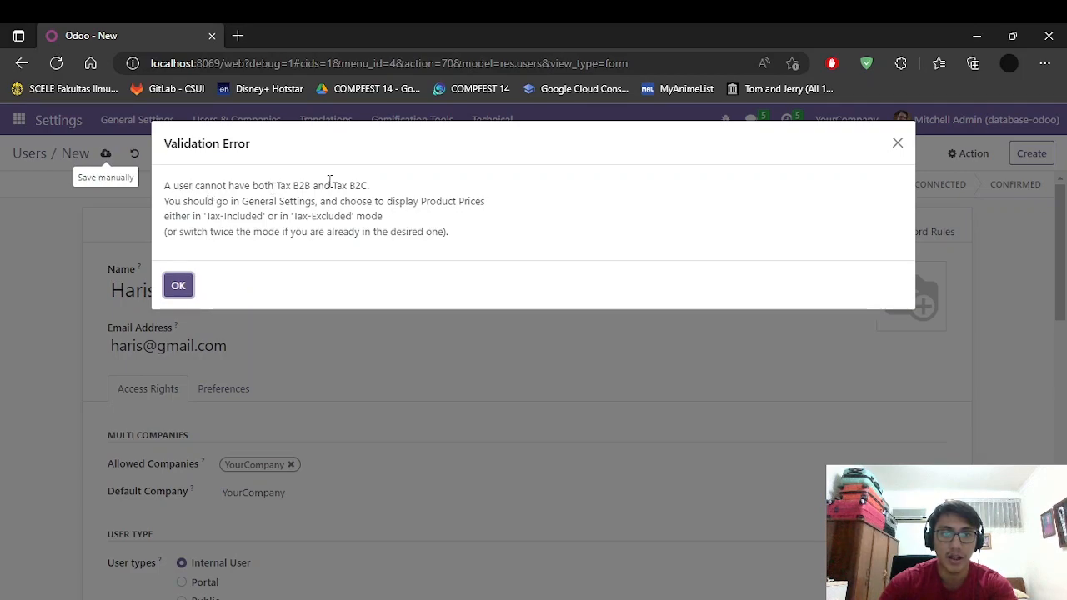
{"action": "left_click", "coordinate": [192, 287]}
{"action": "scroll", "coordinate": [612, 309], "scroll_direction": "down", "scroll_amount": 15}
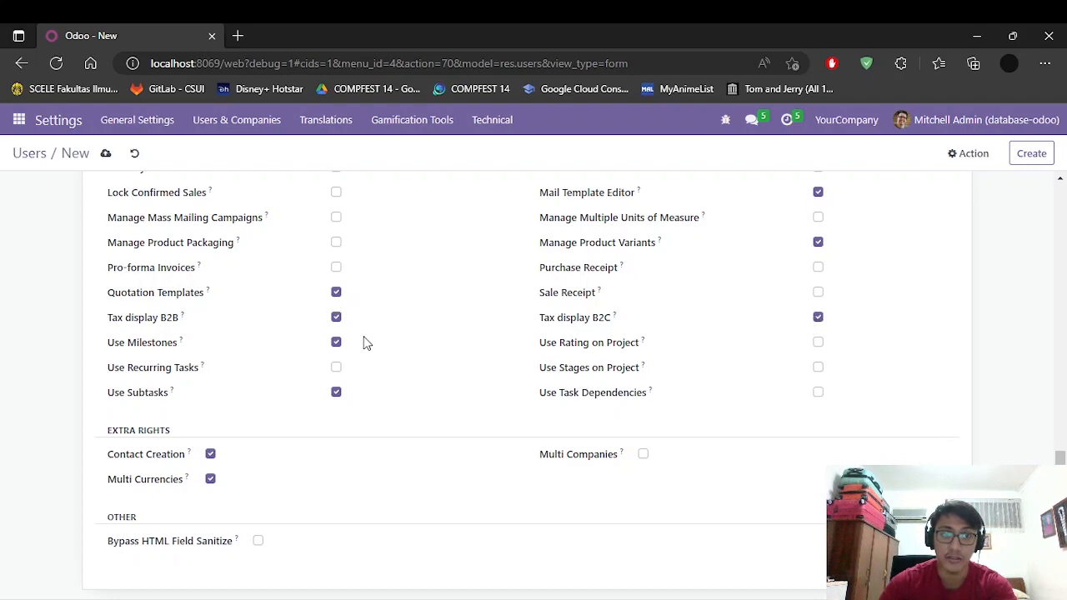
{"action": "left_click_drag", "start_coordinate": [118, 321], "coordinate": [195, 319]}
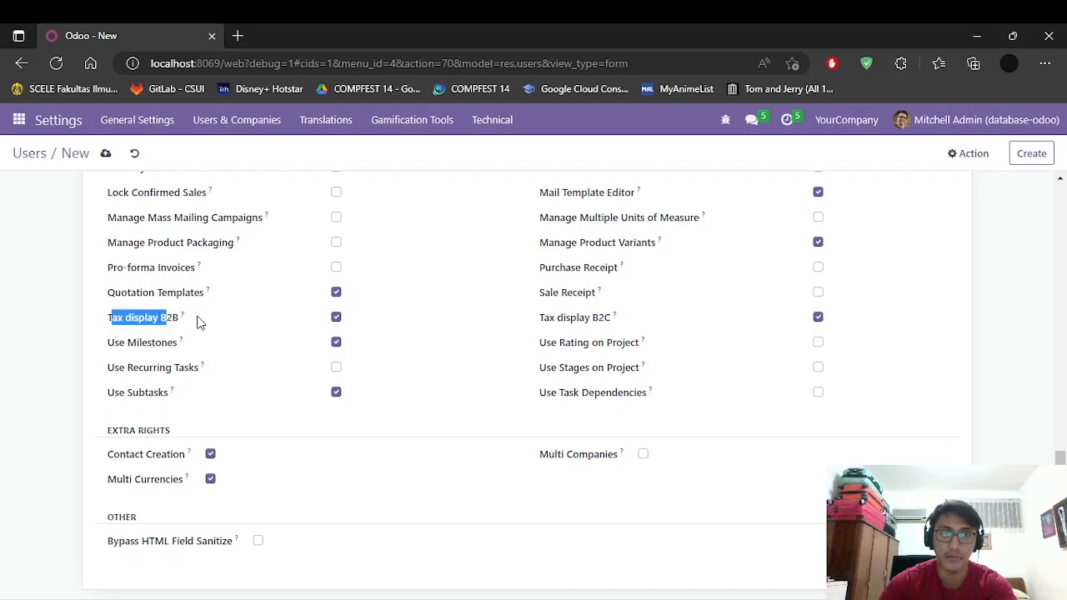
{"action": "left_click", "coordinate": [234, 319]}
{"action": "left_click", "coordinate": [336, 318]}
{"action": "scroll", "coordinate": [442, 345], "scroll_direction": "up", "scroll_amount": 10}
Step: After the repeated error, untick Tax display B2C and save the user successfully
{"action": "left_click", "coordinate": [105, 157]}
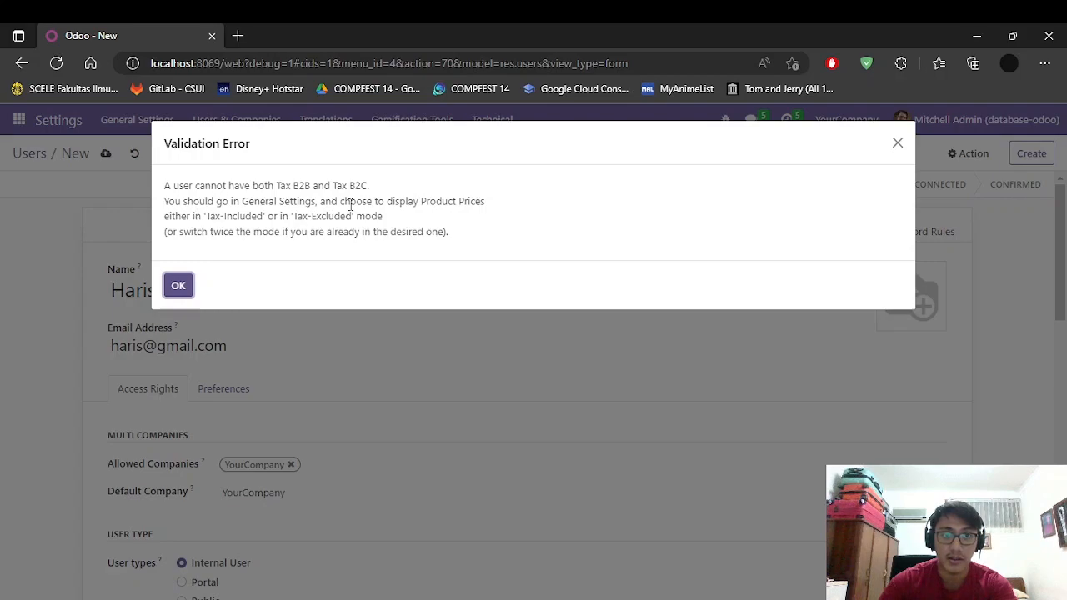
{"action": "left_click", "coordinate": [182, 286]}
{"action": "scroll", "coordinate": [503, 369], "scroll_direction": "down", "scroll_amount": 10}
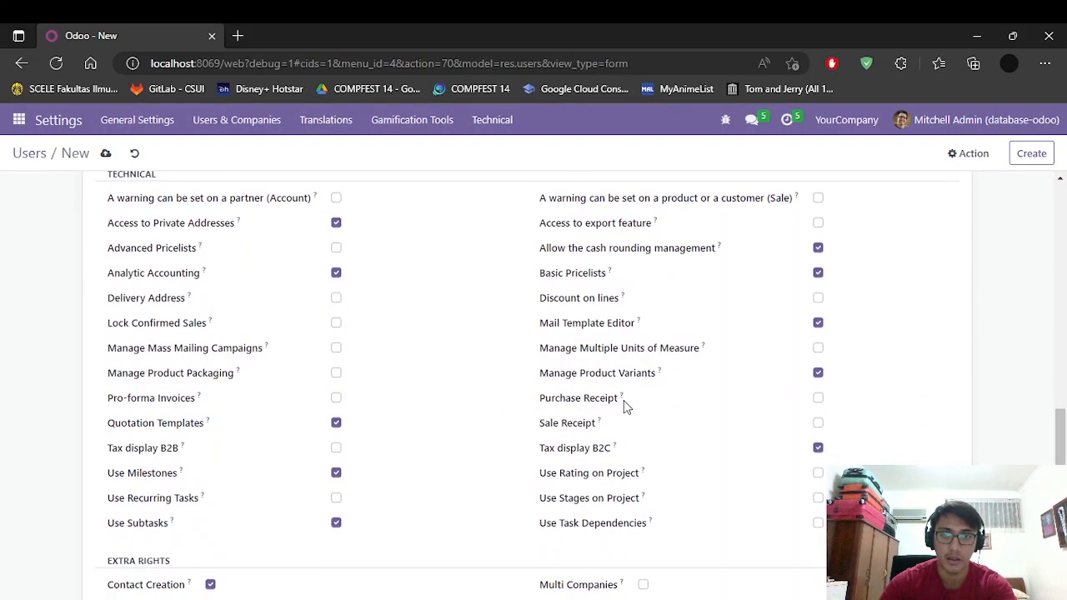
{"action": "scroll", "coordinate": [744, 443], "scroll_direction": "down", "scroll_amount": 2}
{"action": "left_click", "coordinate": [819, 318]}
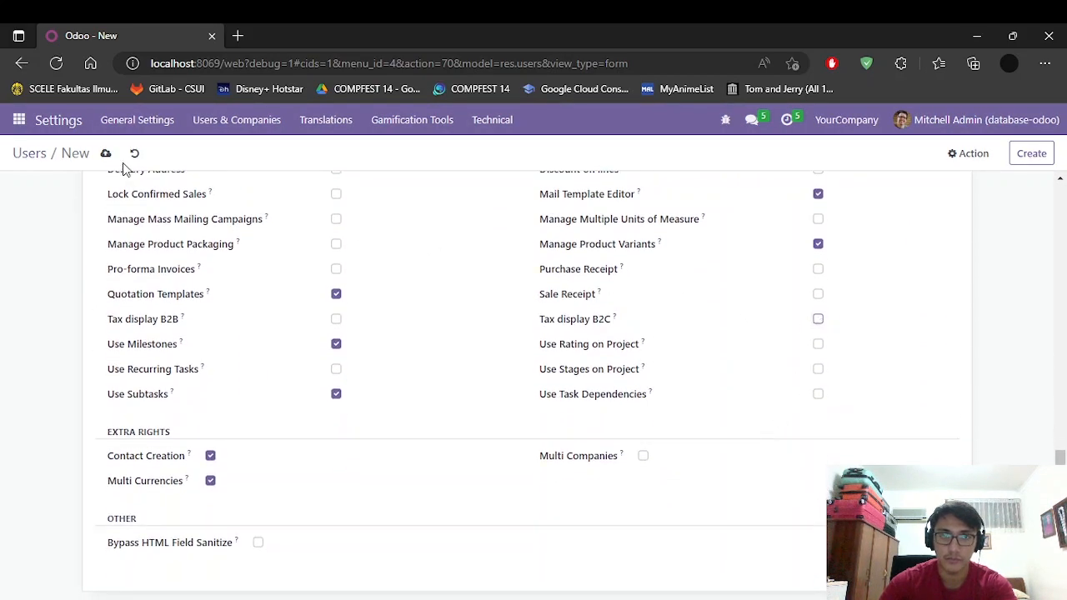
{"action": "left_click", "coordinate": [106, 156]}
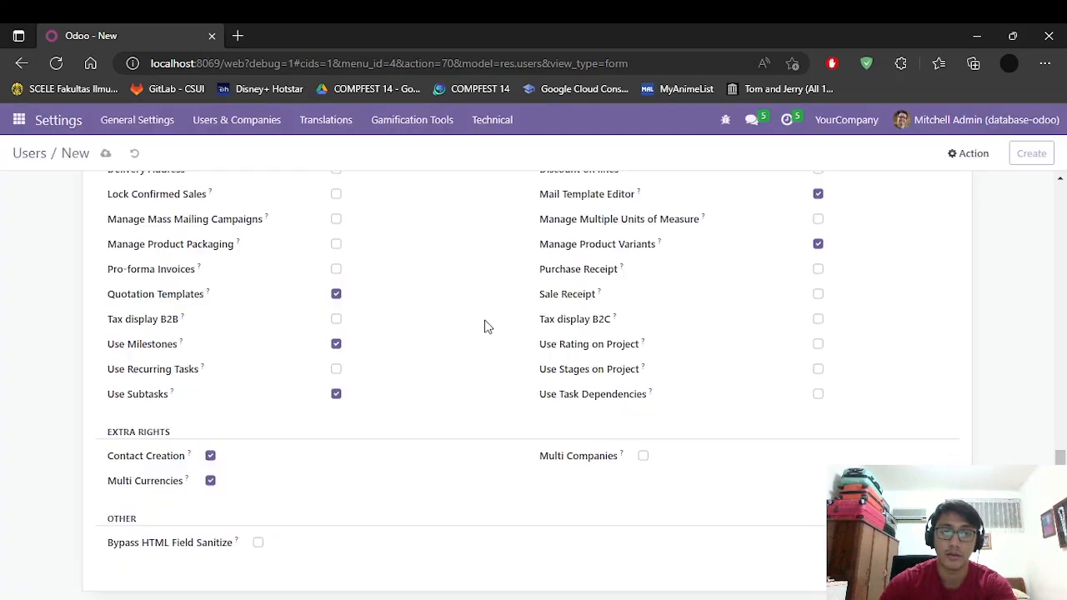
{"action": "scroll", "coordinate": [287, 317], "scroll_direction": "up", "scroll_amount": 15}
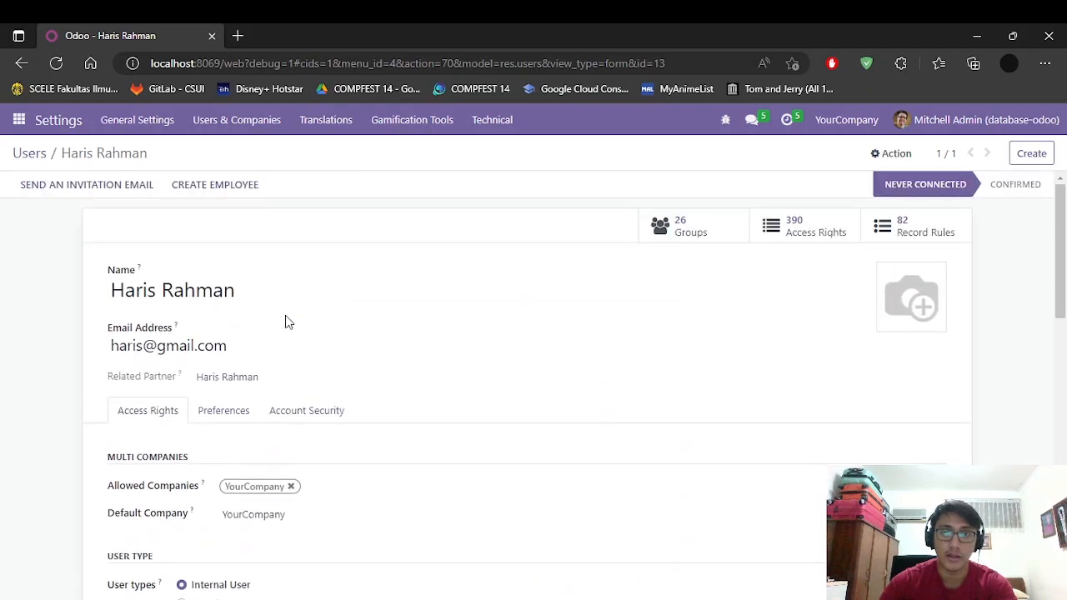
Step: Go back to the Users list, now showing five internal users
{"action": "mouse_move", "coordinate": [1006, 188]}
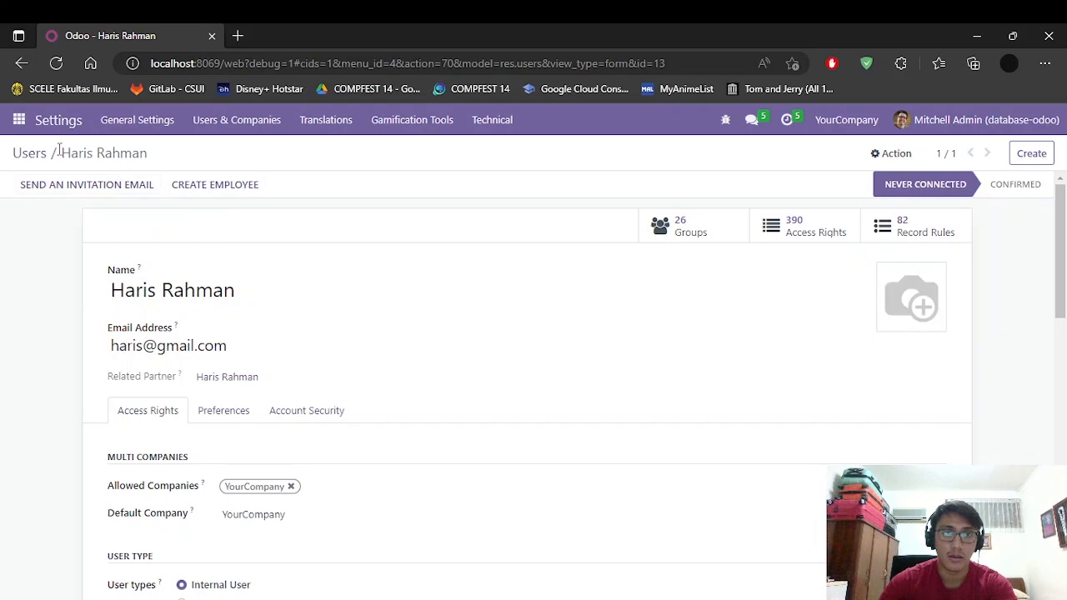
{"action": "left_click", "coordinate": [30, 154]}
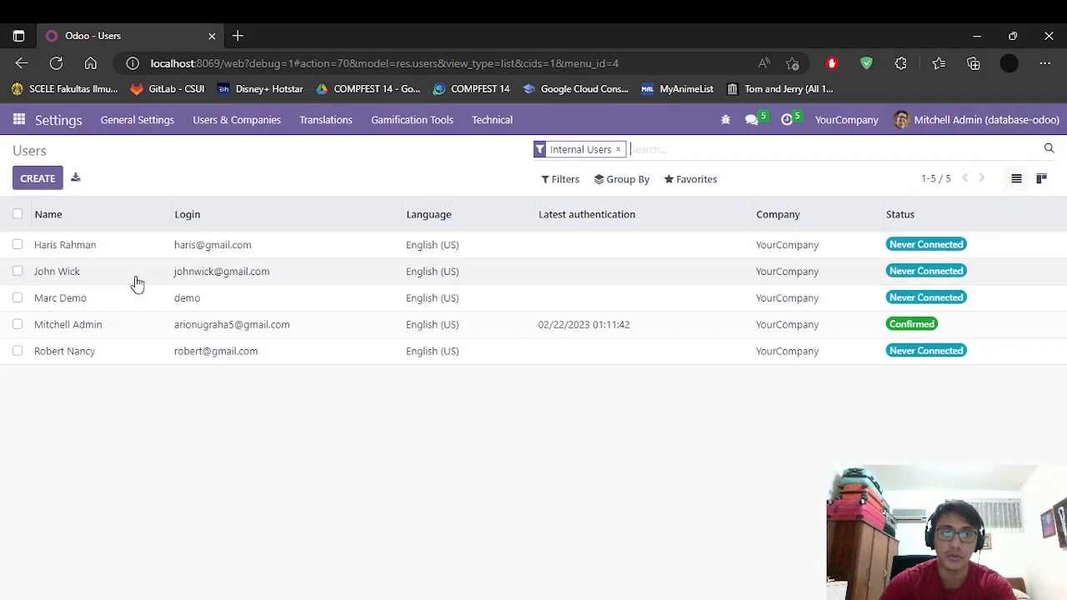
{"action": "left_click", "coordinate": [107, 273]}
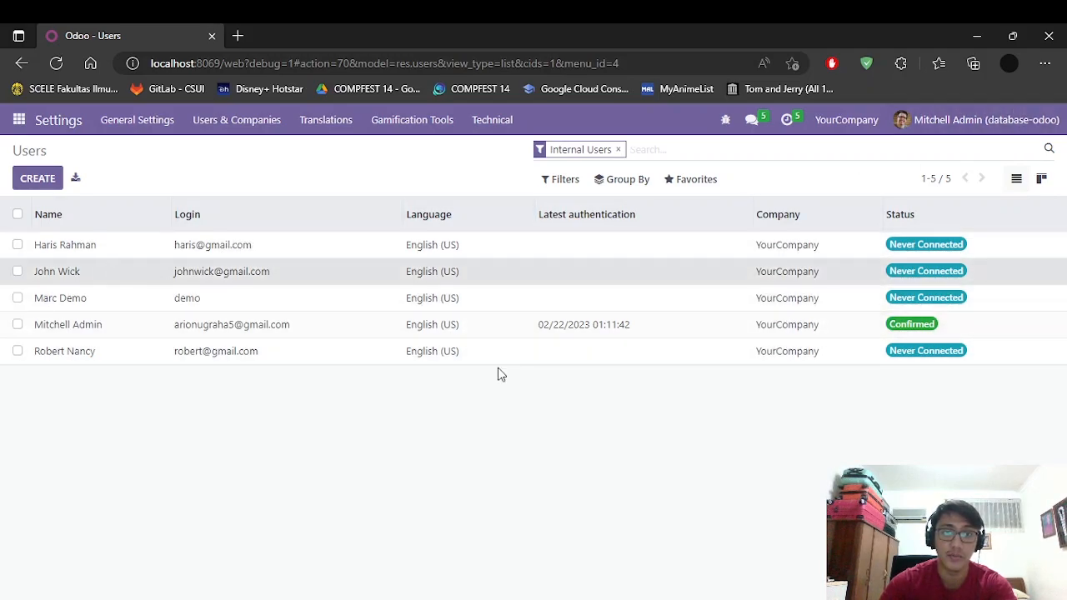
{"action": "scroll", "coordinate": [492, 380], "scroll_direction": "down", "scroll_amount": 5}
{"action": "scroll", "coordinate": [359, 381], "scroll_direction": "up", "scroll_amount": 3}
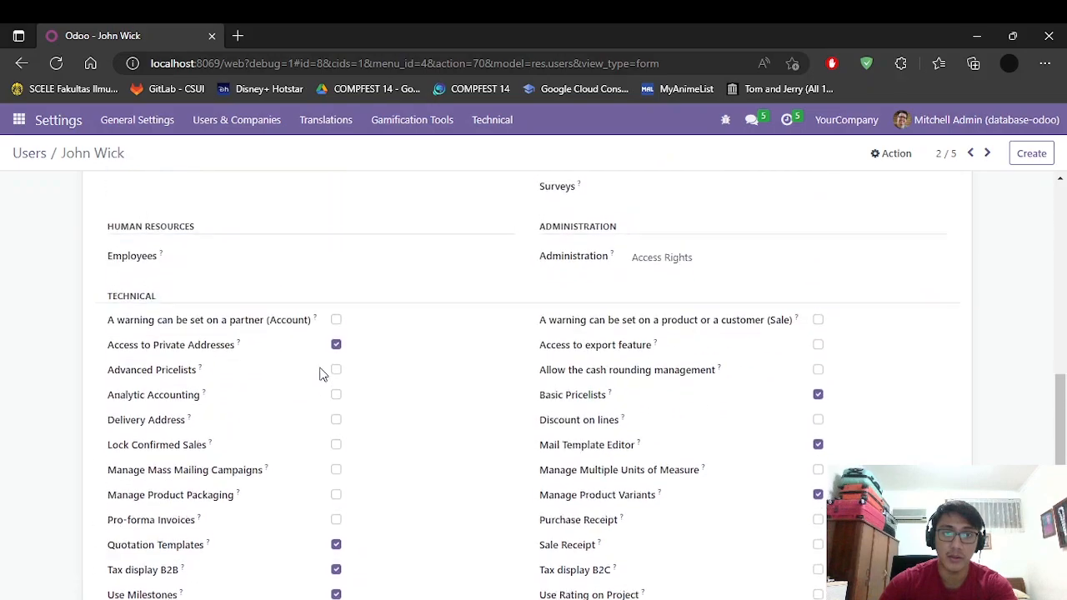
{"action": "scroll", "coordinate": [500, 392], "scroll_direction": "down", "scroll_amount": 3}
{"action": "scroll", "coordinate": [1063, 406], "scroll_direction": "up", "scroll_amount": 2}
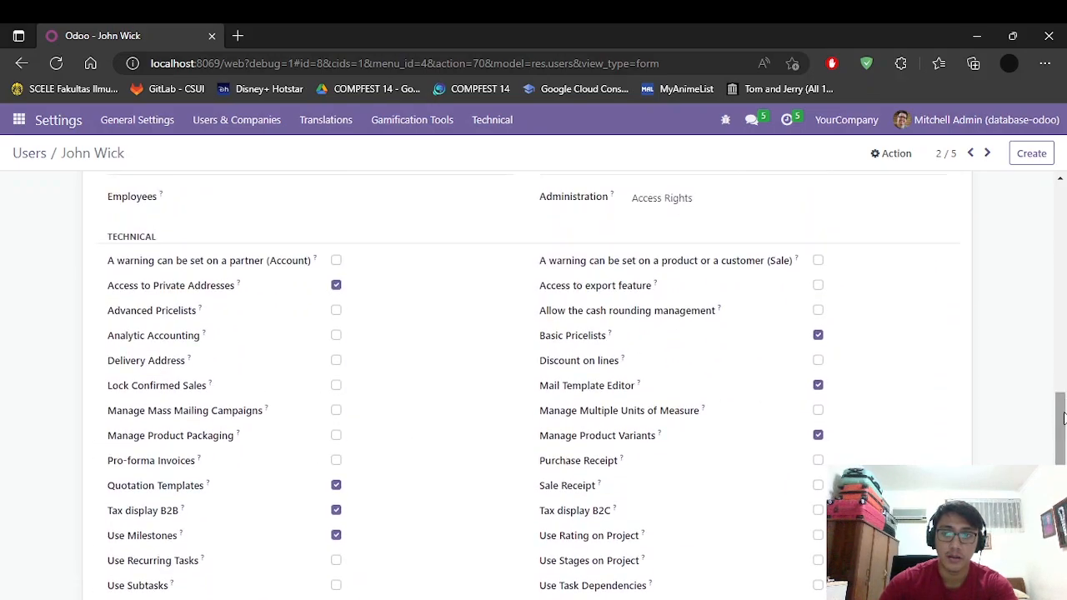
{"action": "scroll", "coordinate": [1063, 417], "scroll_direction": "down", "scroll_amount": 1}
{"action": "scroll", "coordinate": [384, 348], "scroll_direction": "up", "scroll_amount": 3}
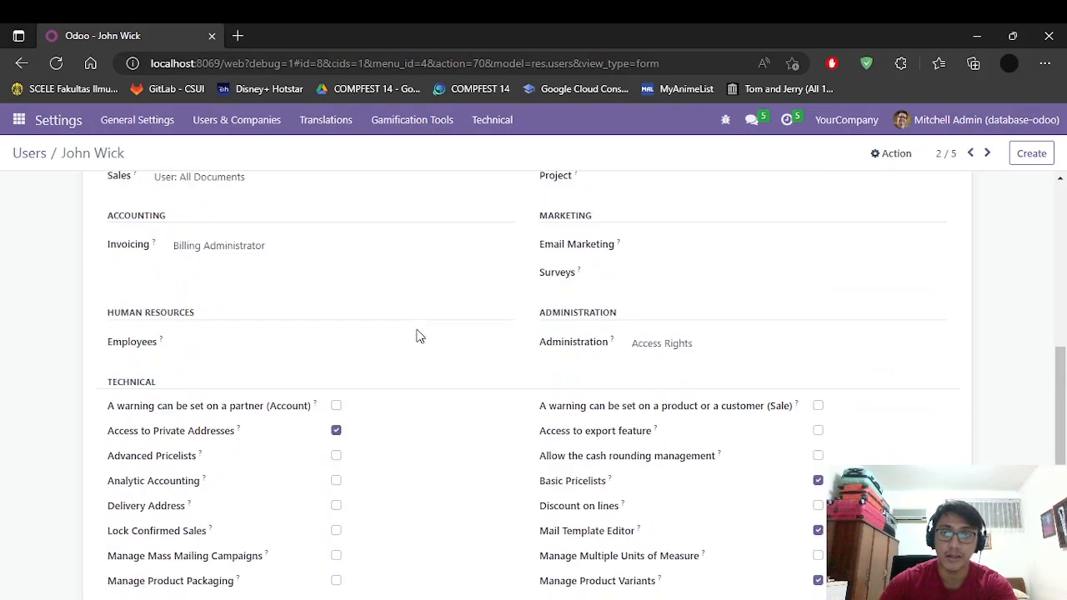
{"action": "scroll", "coordinate": [350, 321], "scroll_direction": "down", "scroll_amount": 3}
{"action": "scroll", "coordinate": [269, 302], "scroll_direction": "up", "scroll_amount": 1}
{"action": "left_click", "coordinate": [27, 154]}
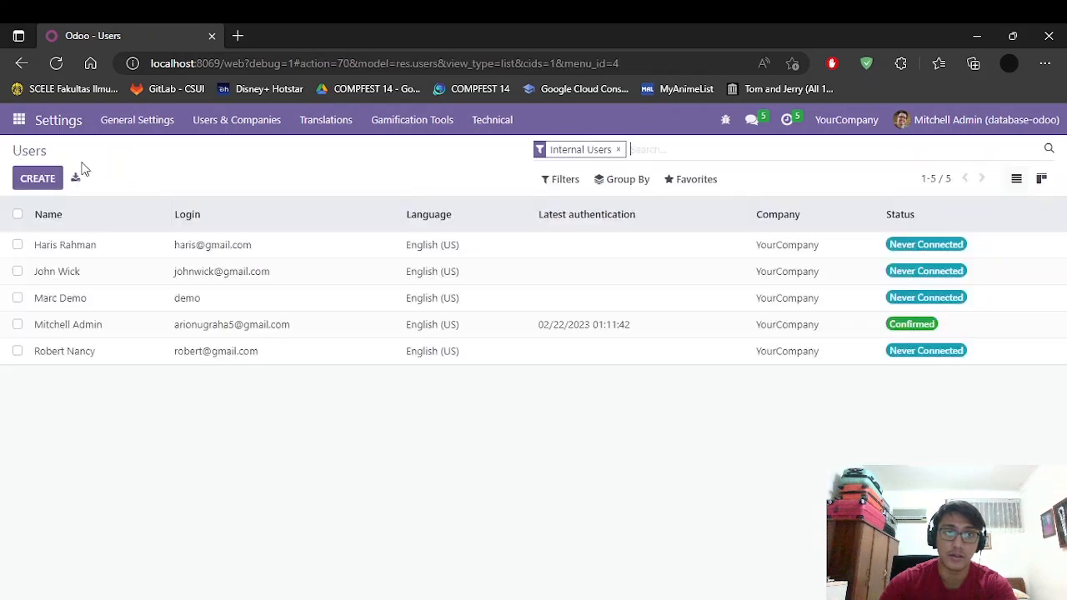
{"action": "left_click", "coordinate": [959, 121]}
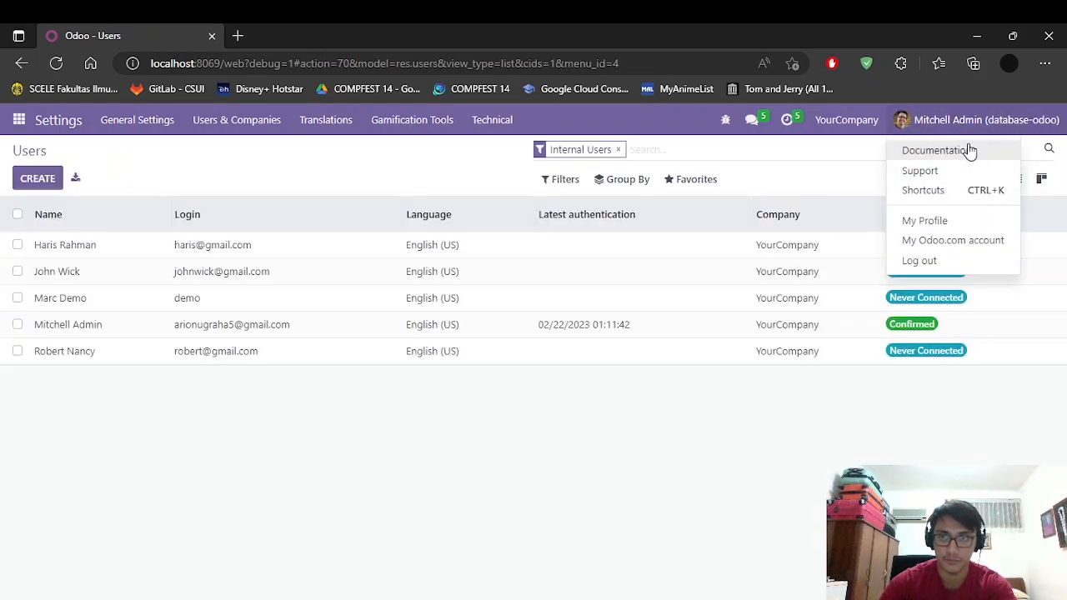
{"action": "left_click", "coordinate": [646, 474]}
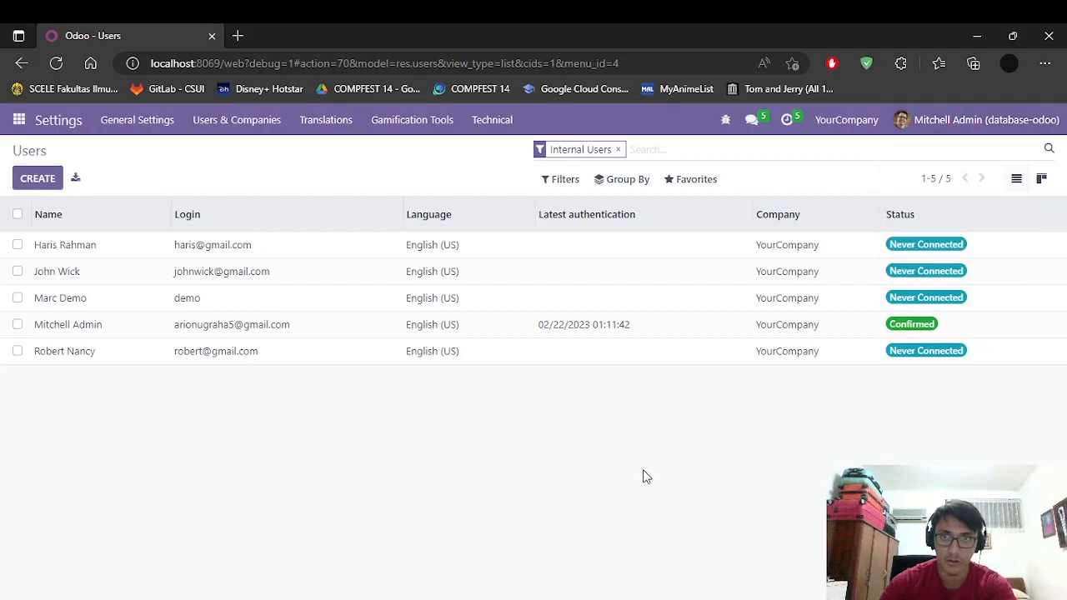
{"action": "left_click", "coordinate": [936, 242]}
{"action": "scroll", "coordinate": [727, 292], "scroll_direction": "down", "scroll_amount": 2}
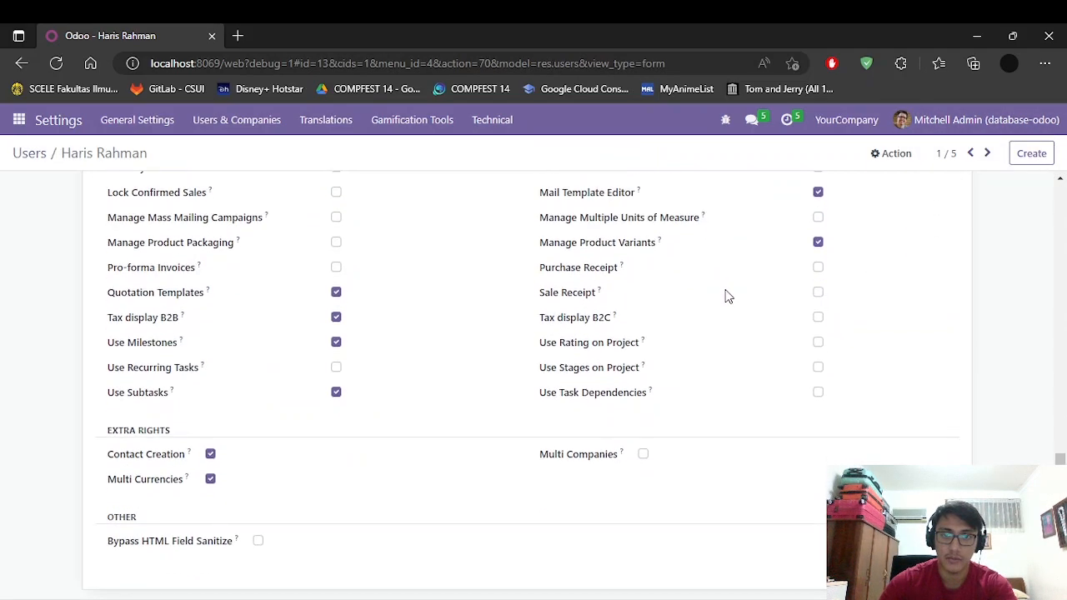
{"action": "scroll", "coordinate": [738, 315], "scroll_direction": "up", "scroll_amount": 15}
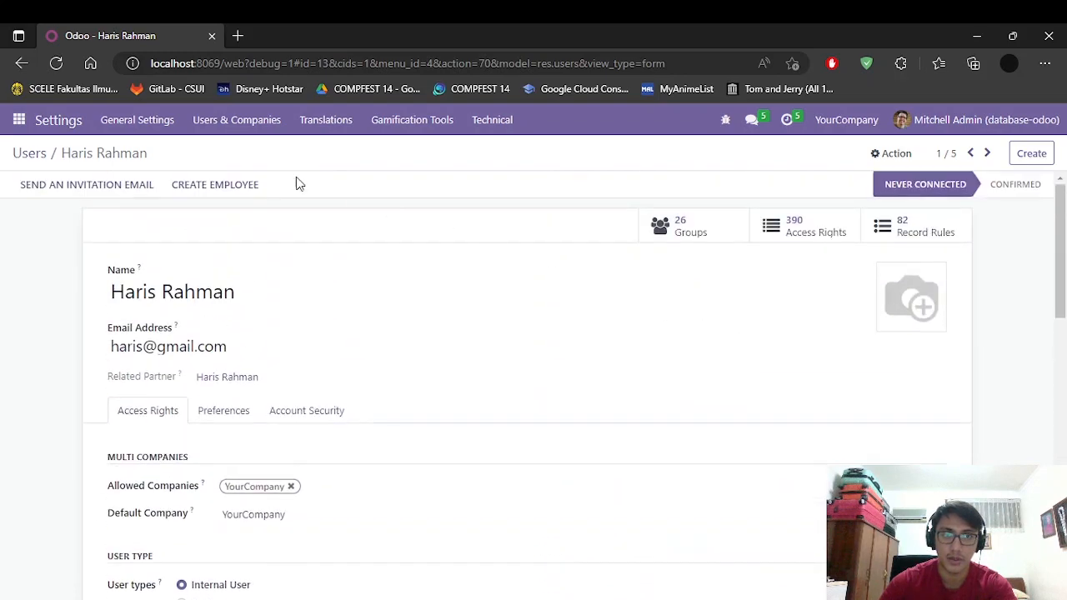
{"action": "left_click", "coordinate": [32, 156]}
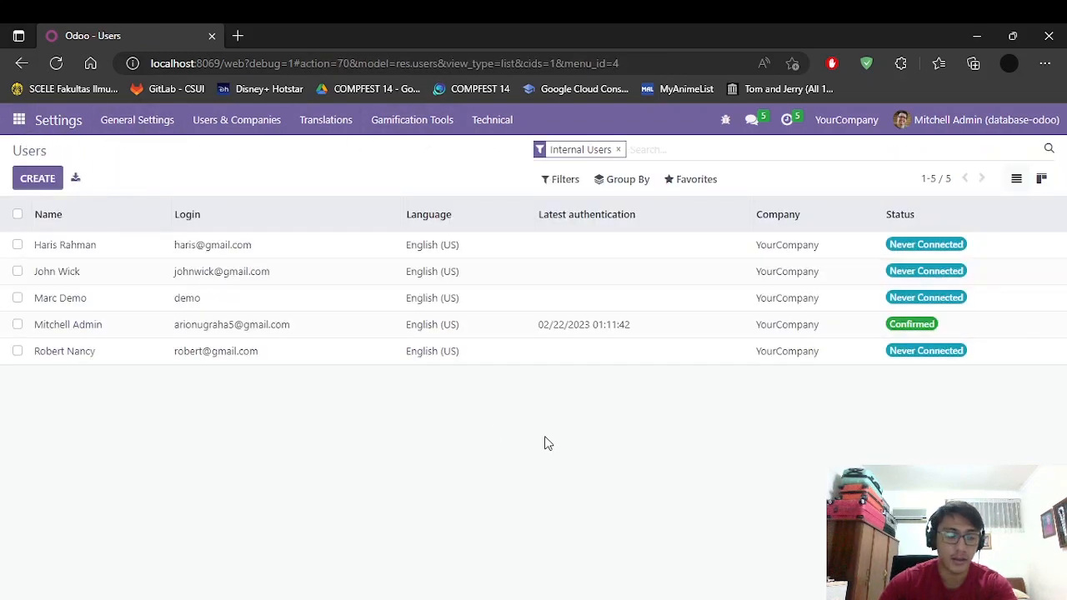